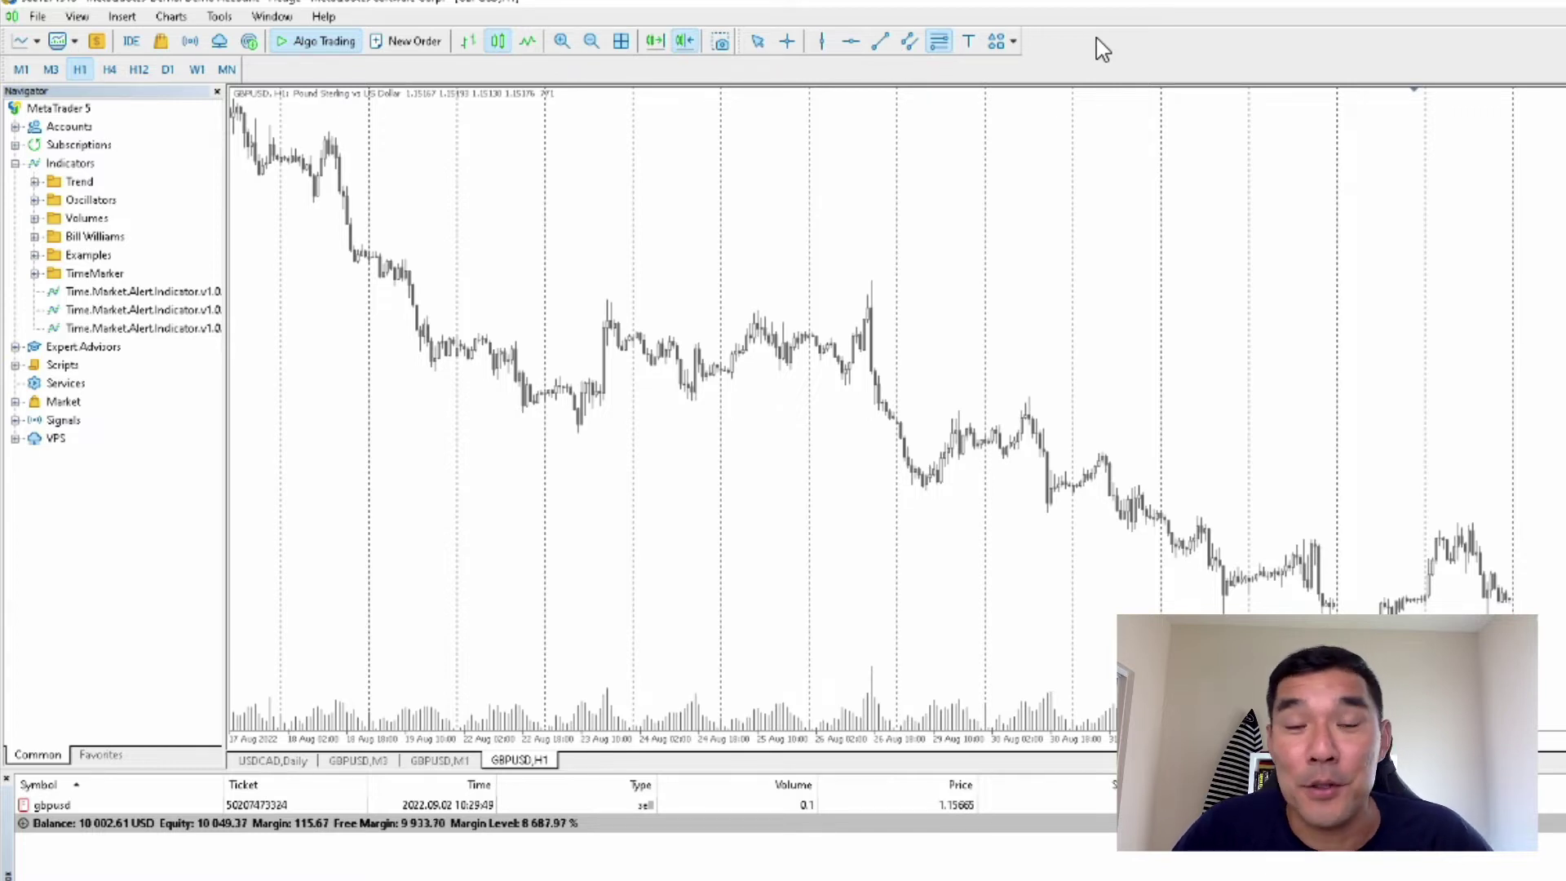
Step: Draw a Fibonacci retracement across the recent GBPUSD price drop and select it
left_click(940, 42)
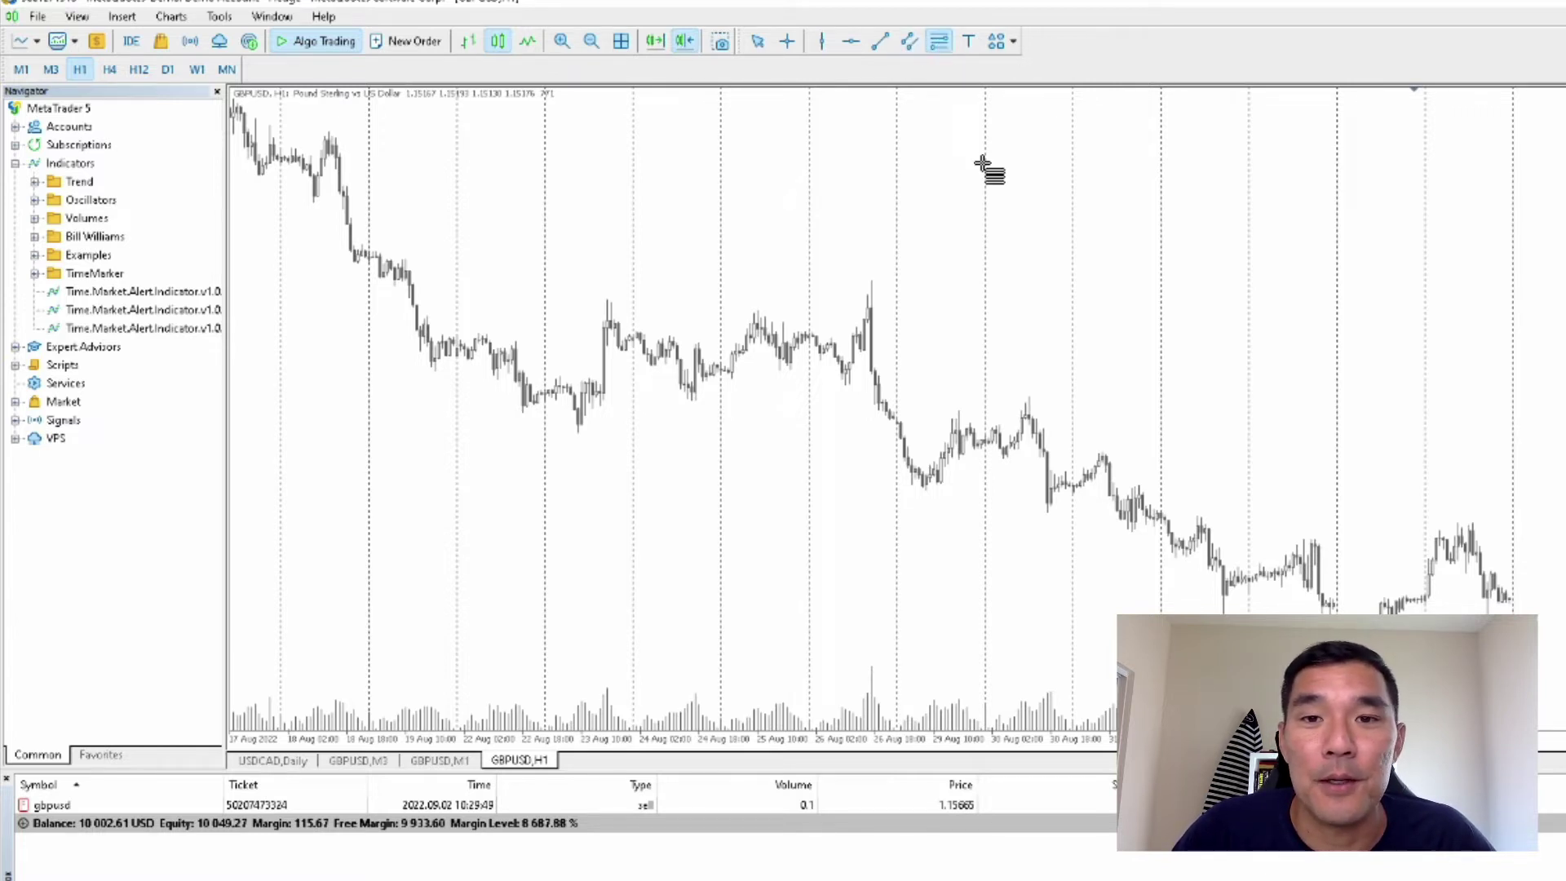
left_click_drag(1034, 239, 1300, 457)
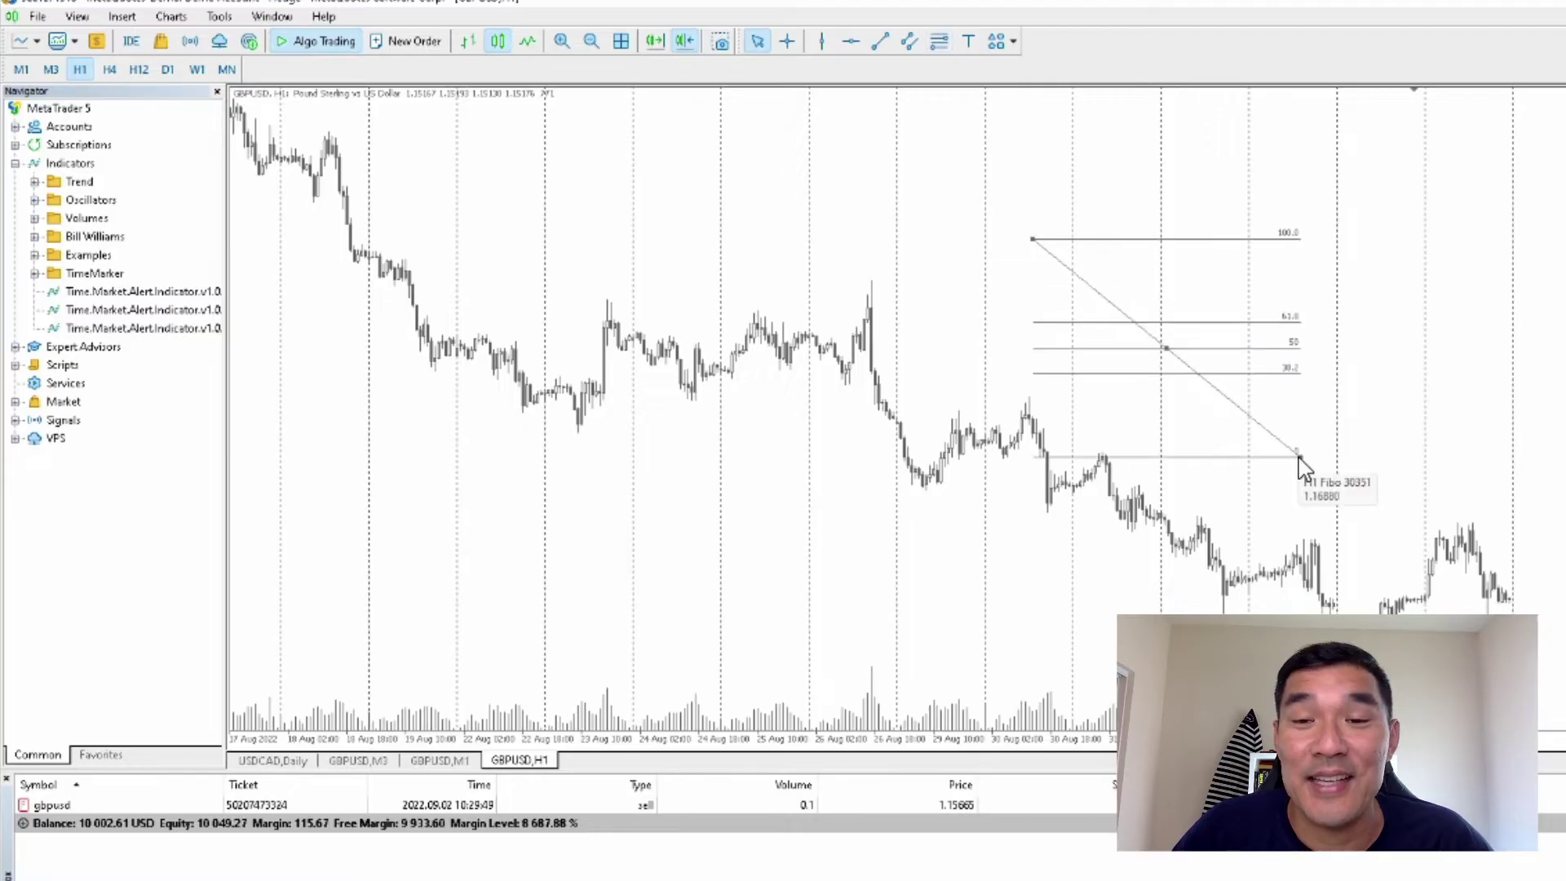
double_click(1165, 349)
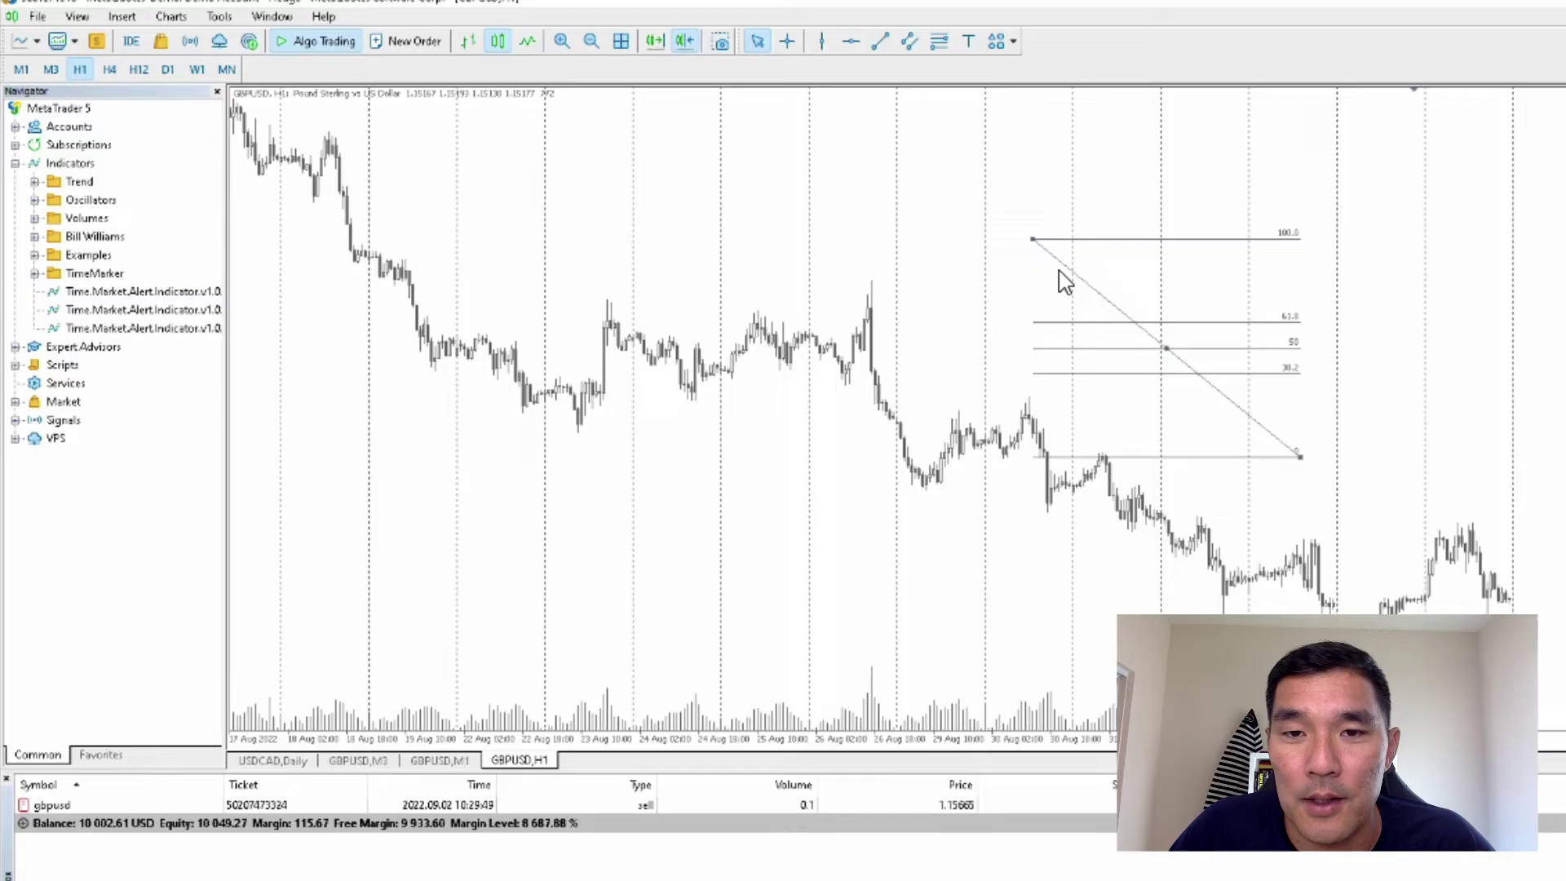
Step: In the Fibo's level properties, delete the 61.8, 38.2 and 50 levels, keeping only 0 and 100
right_click(1167, 349)
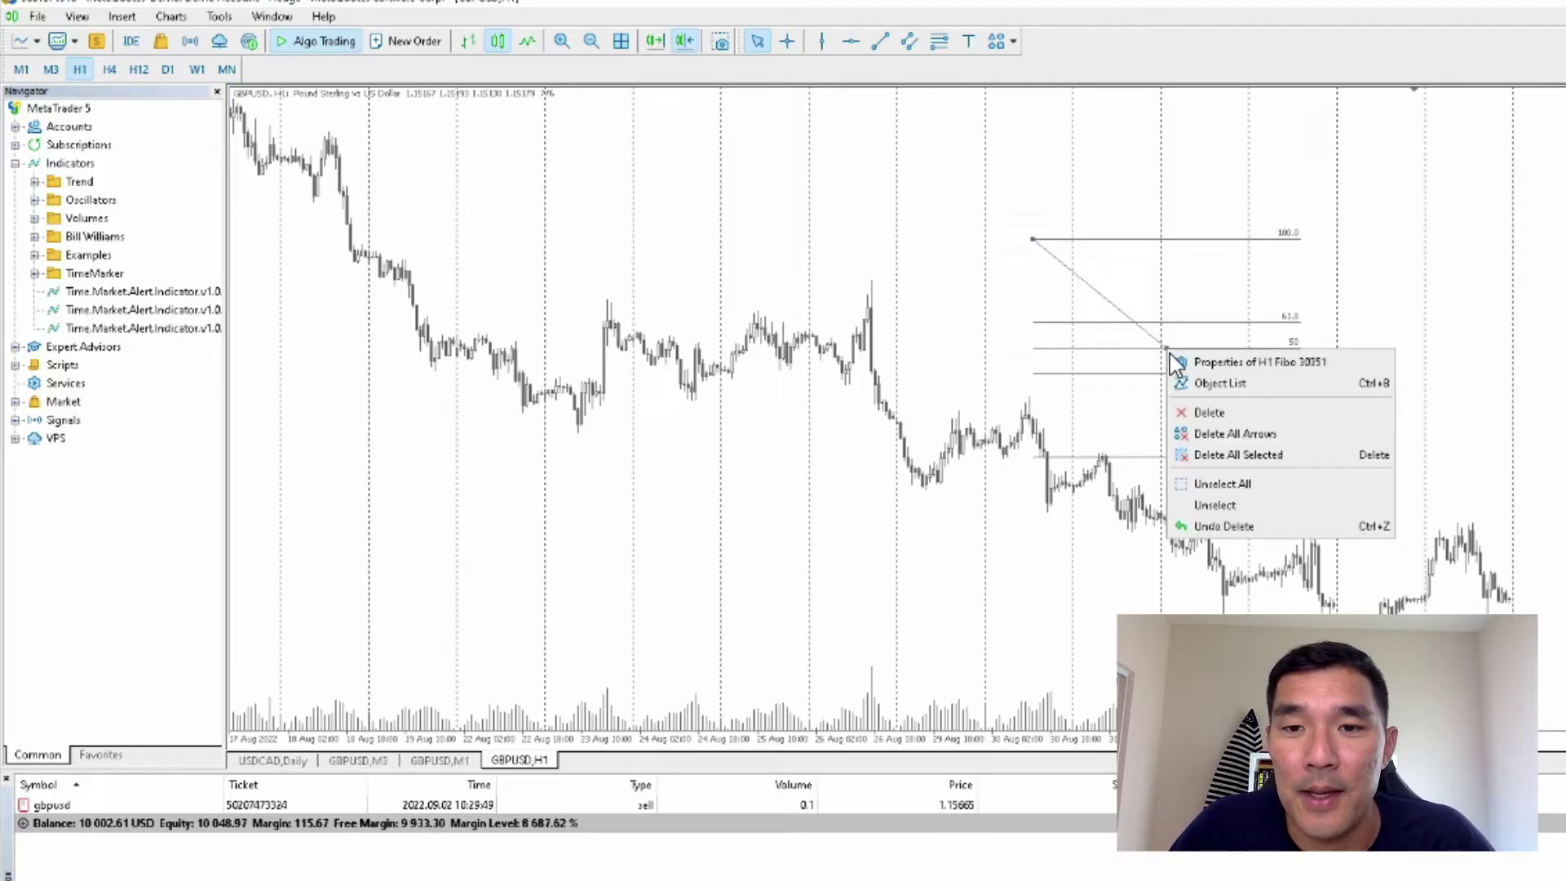
left_click(1241, 364)
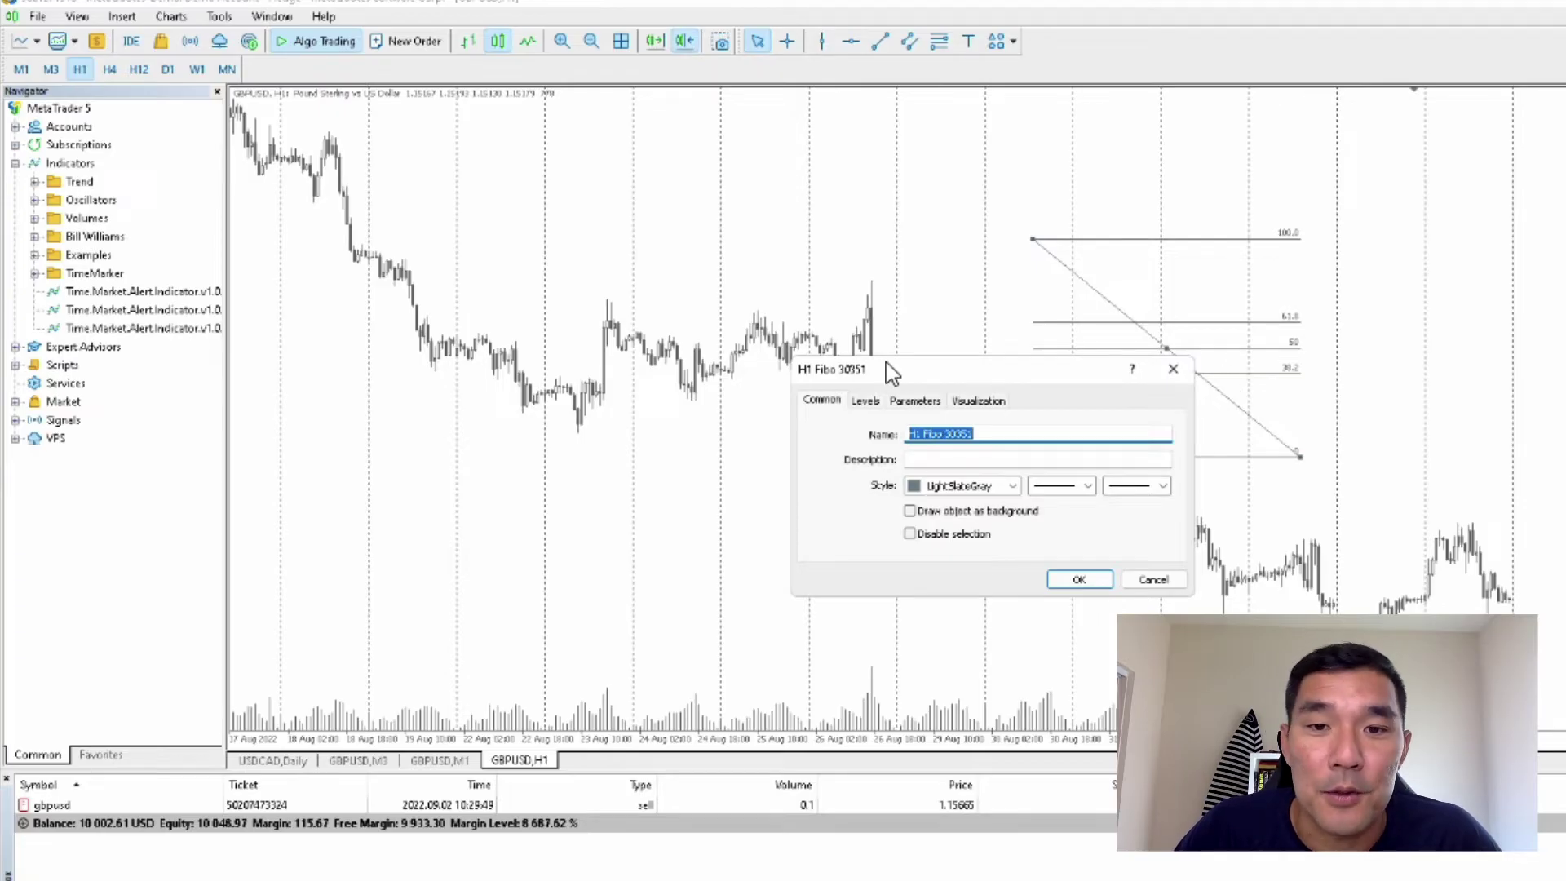
left_click(874, 404)
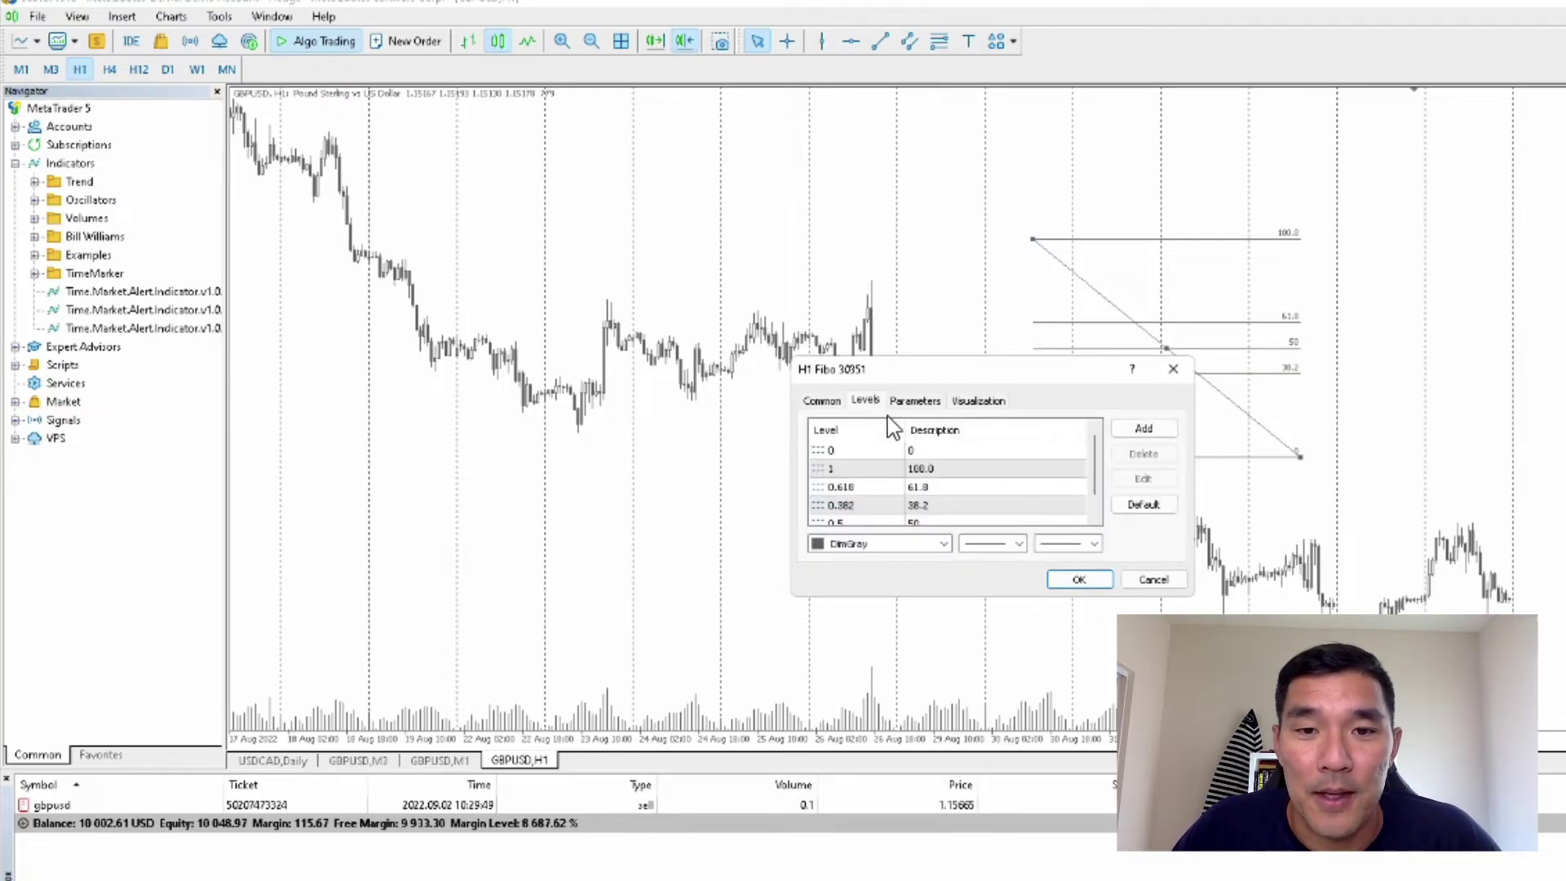
left_click(980, 468)
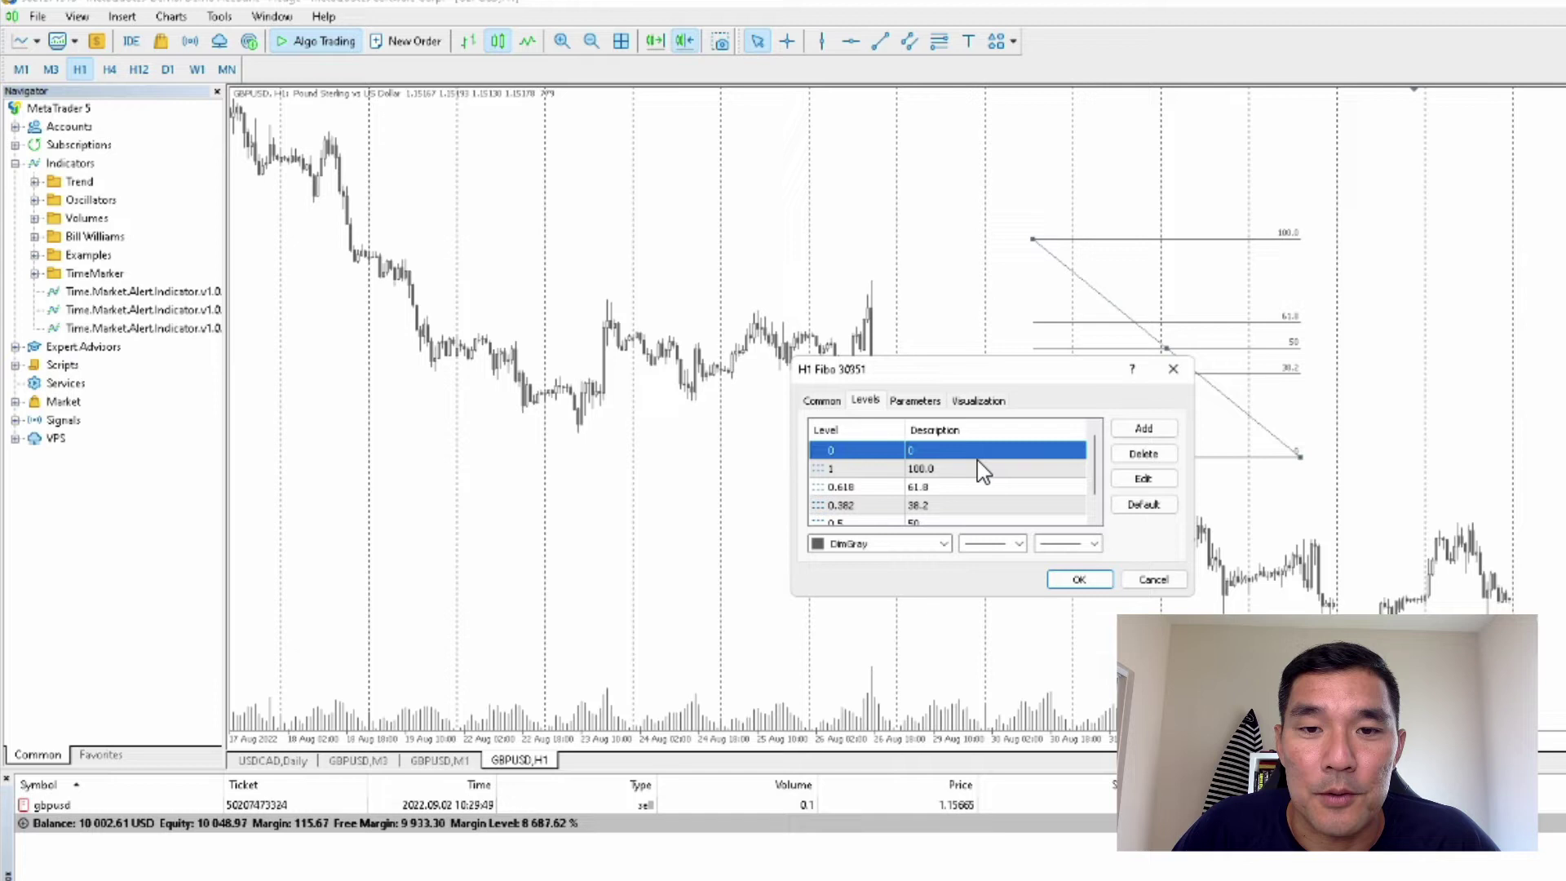
left_click(991, 487)
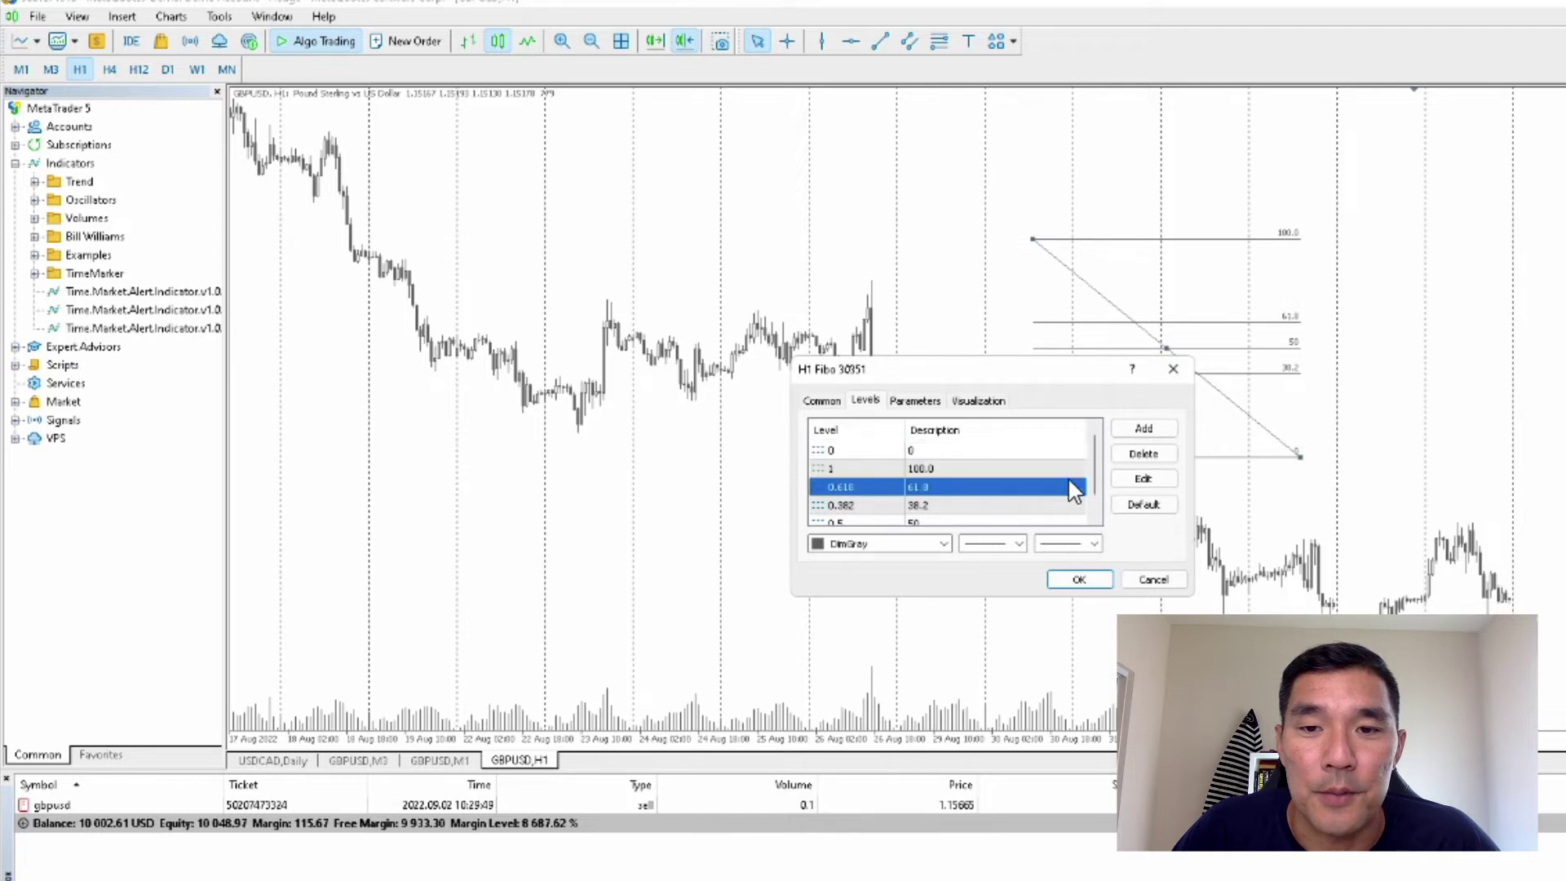
left_click(1142, 454)
left_click(1140, 454)
left_click(1141, 454)
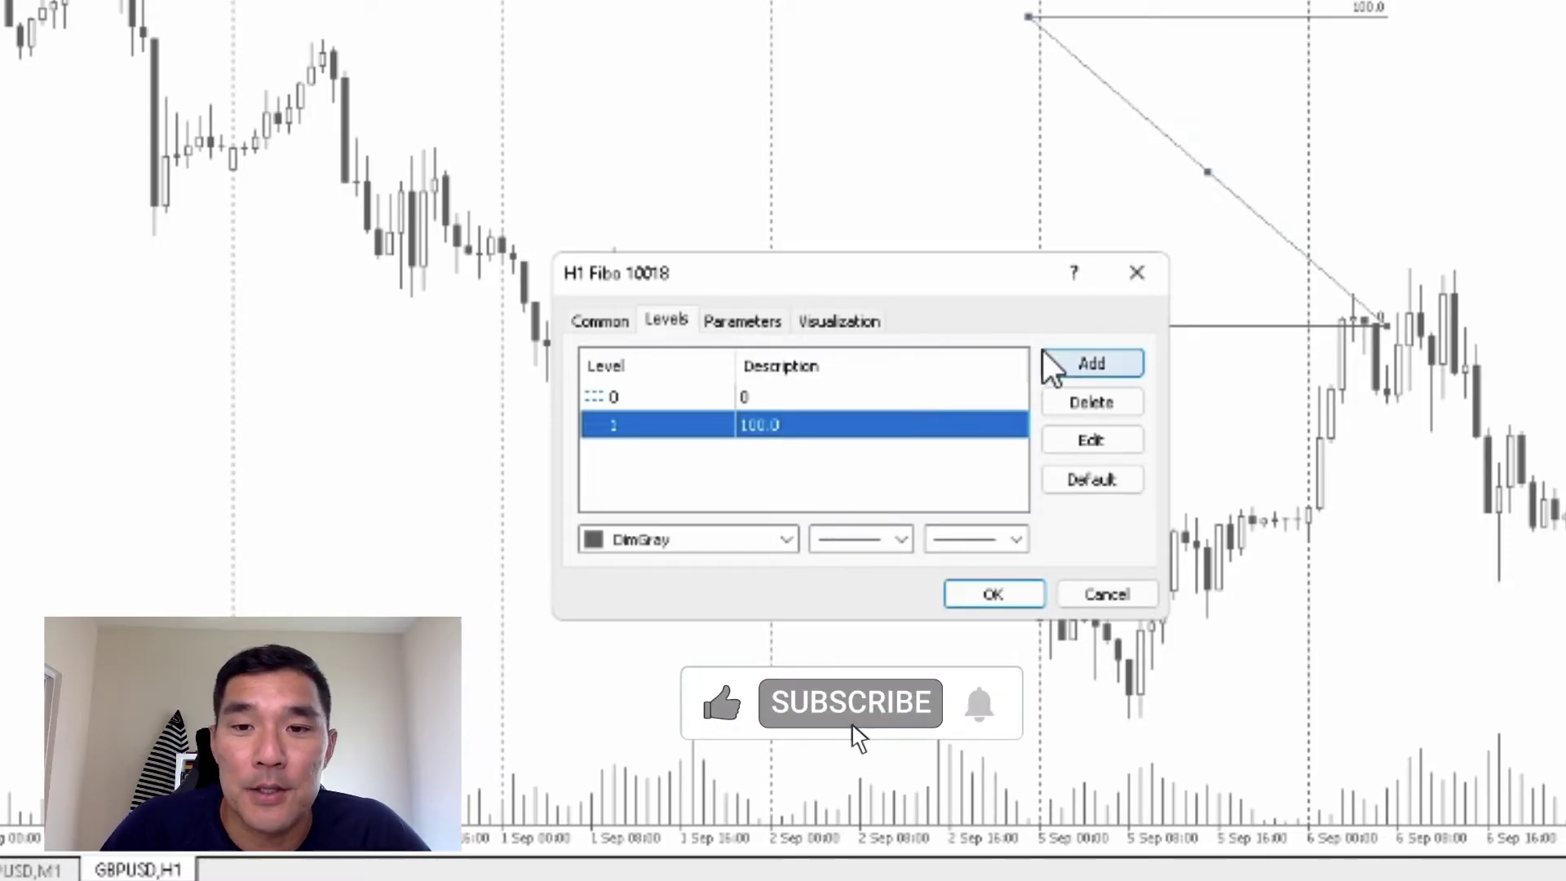
Step: Add a Fibo level with value 2 and description '1R @ %$'
left_click(1063, 356)
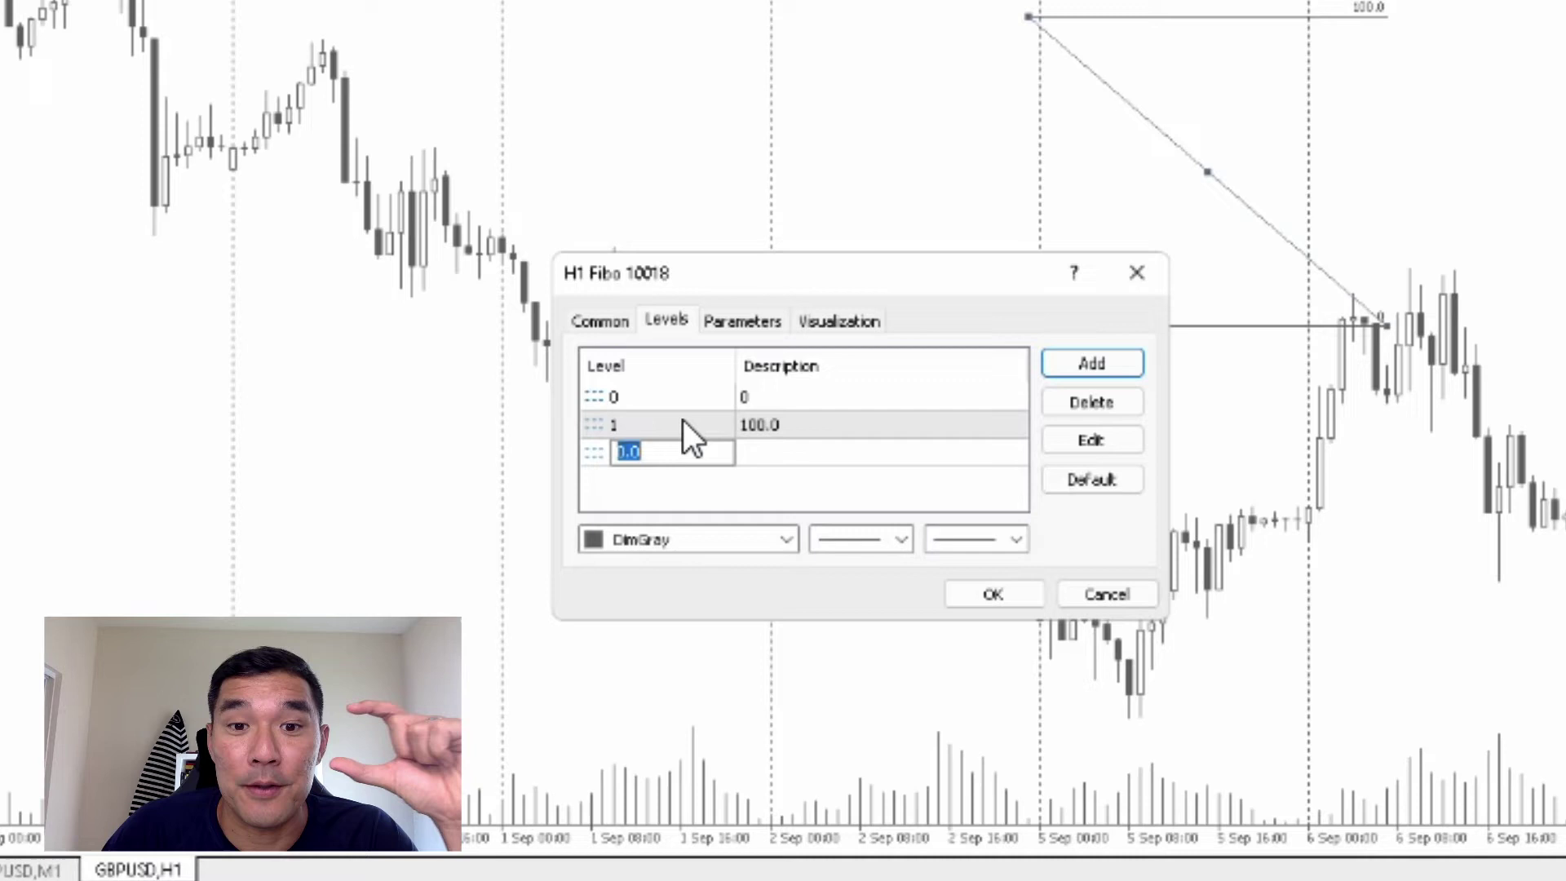
type("2")
left_click(830, 447)
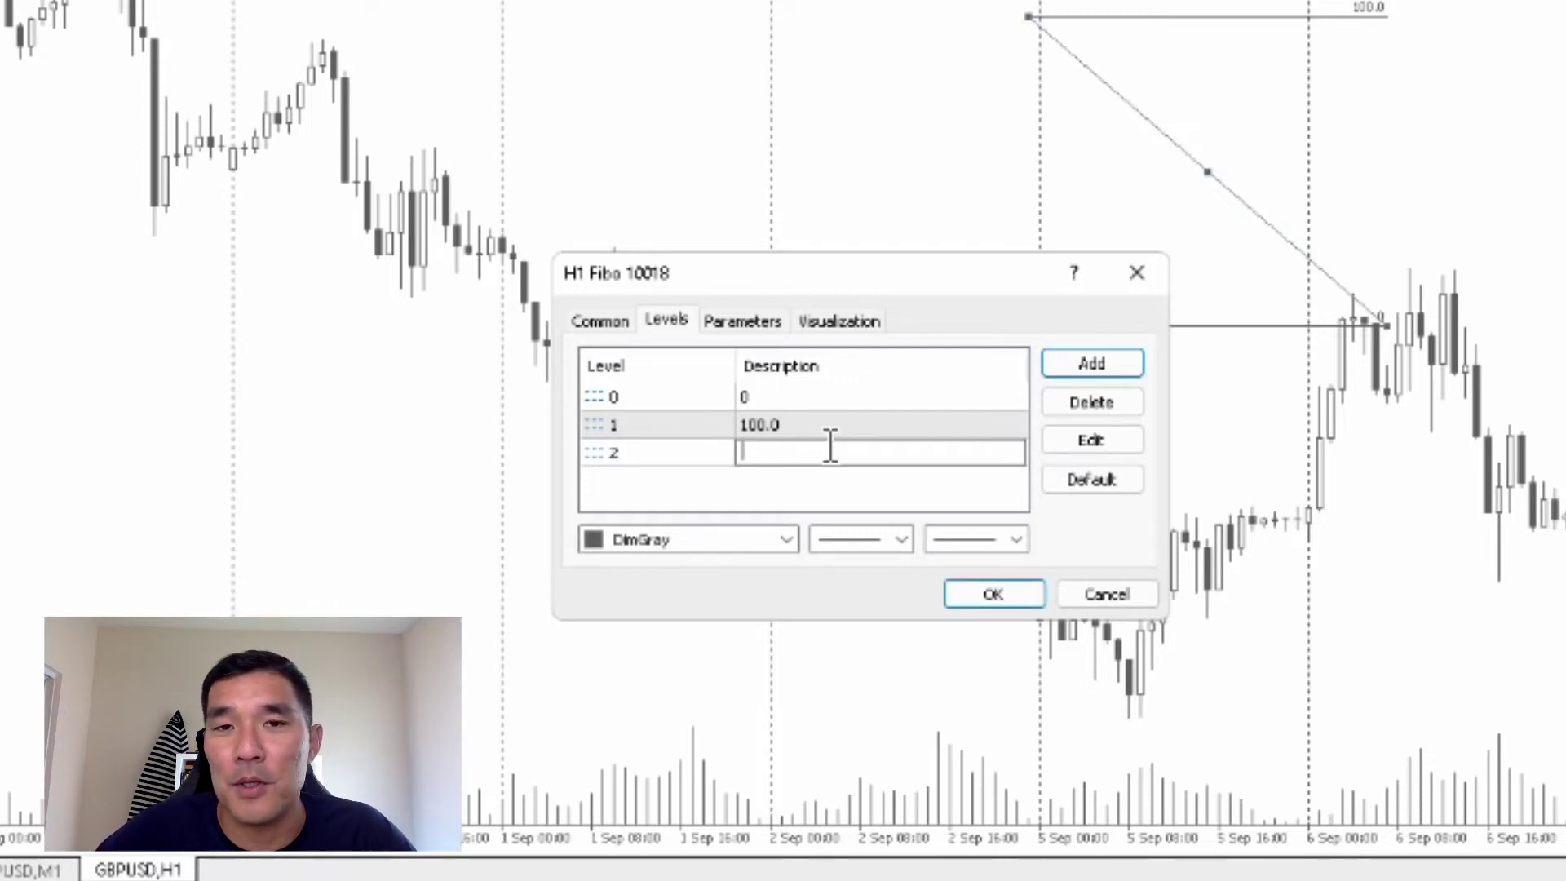
type("1R")
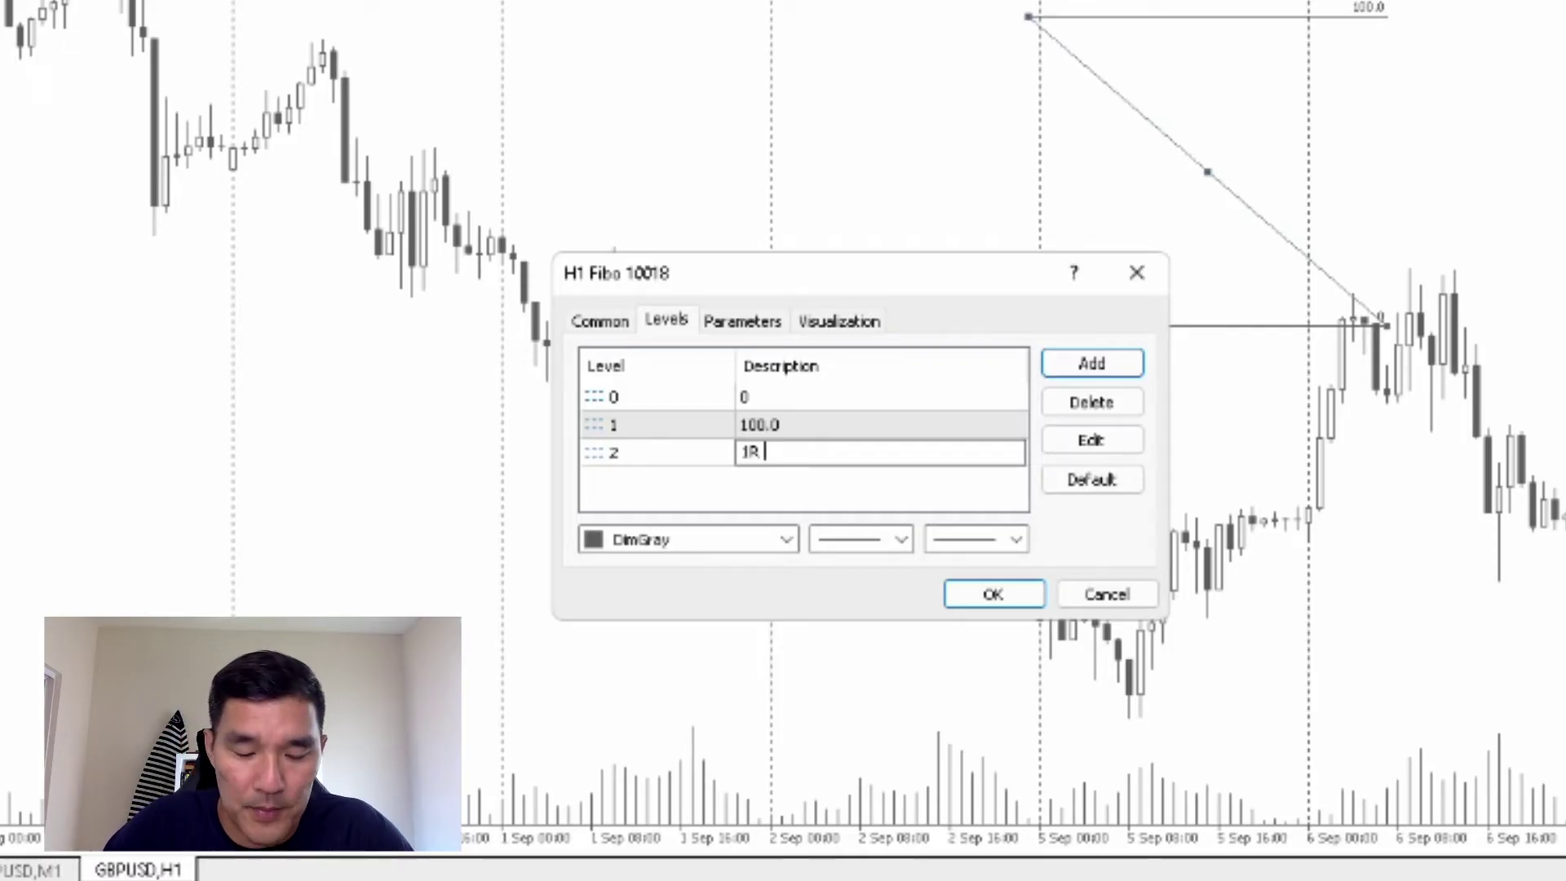
type(" @ ")
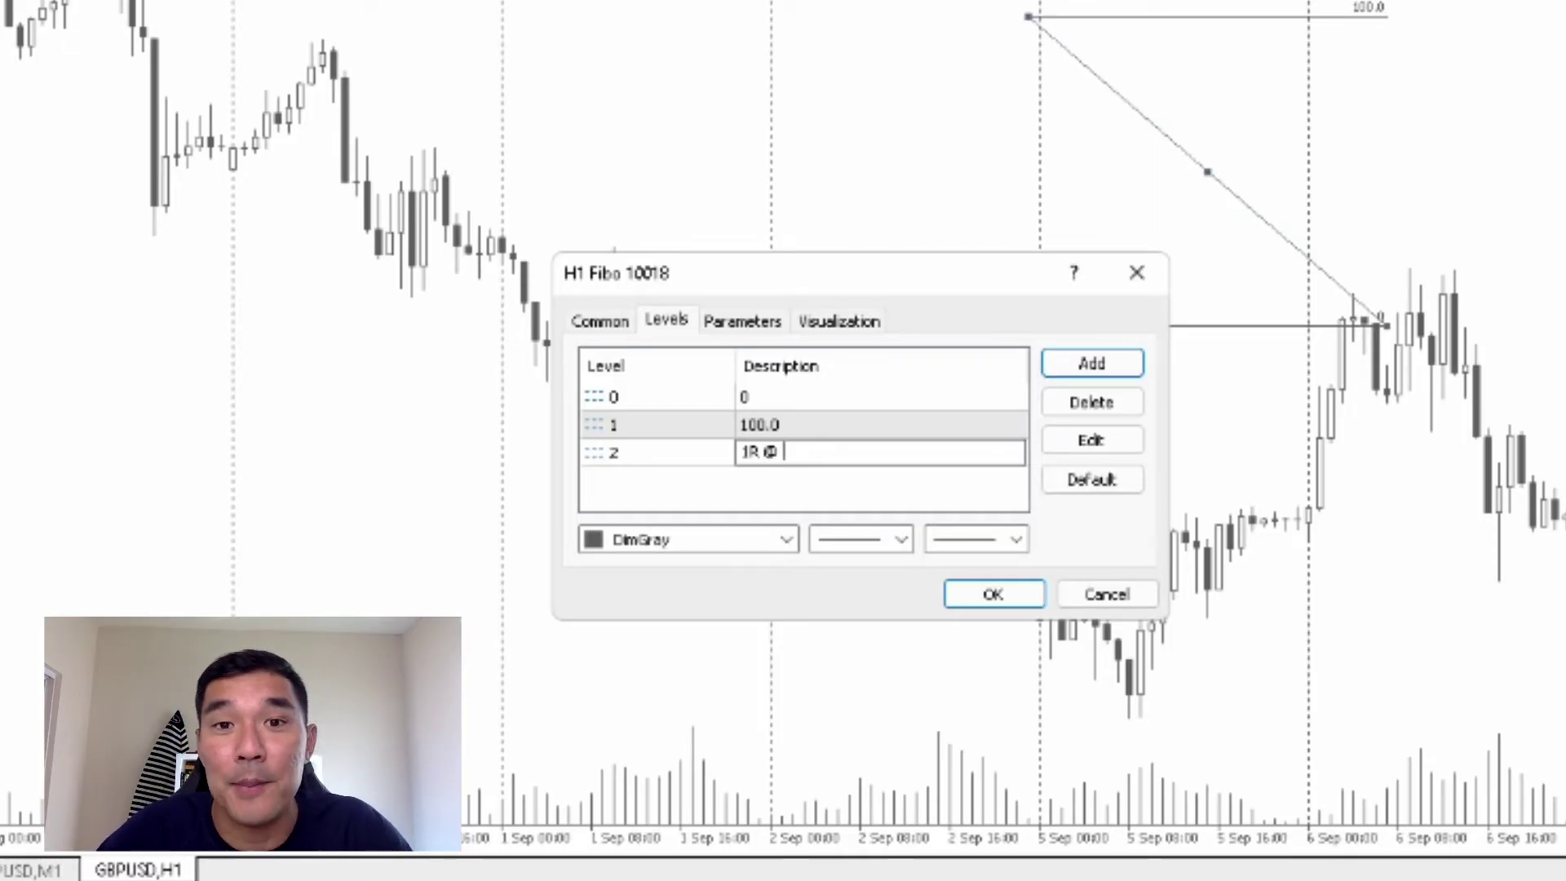
type("%")
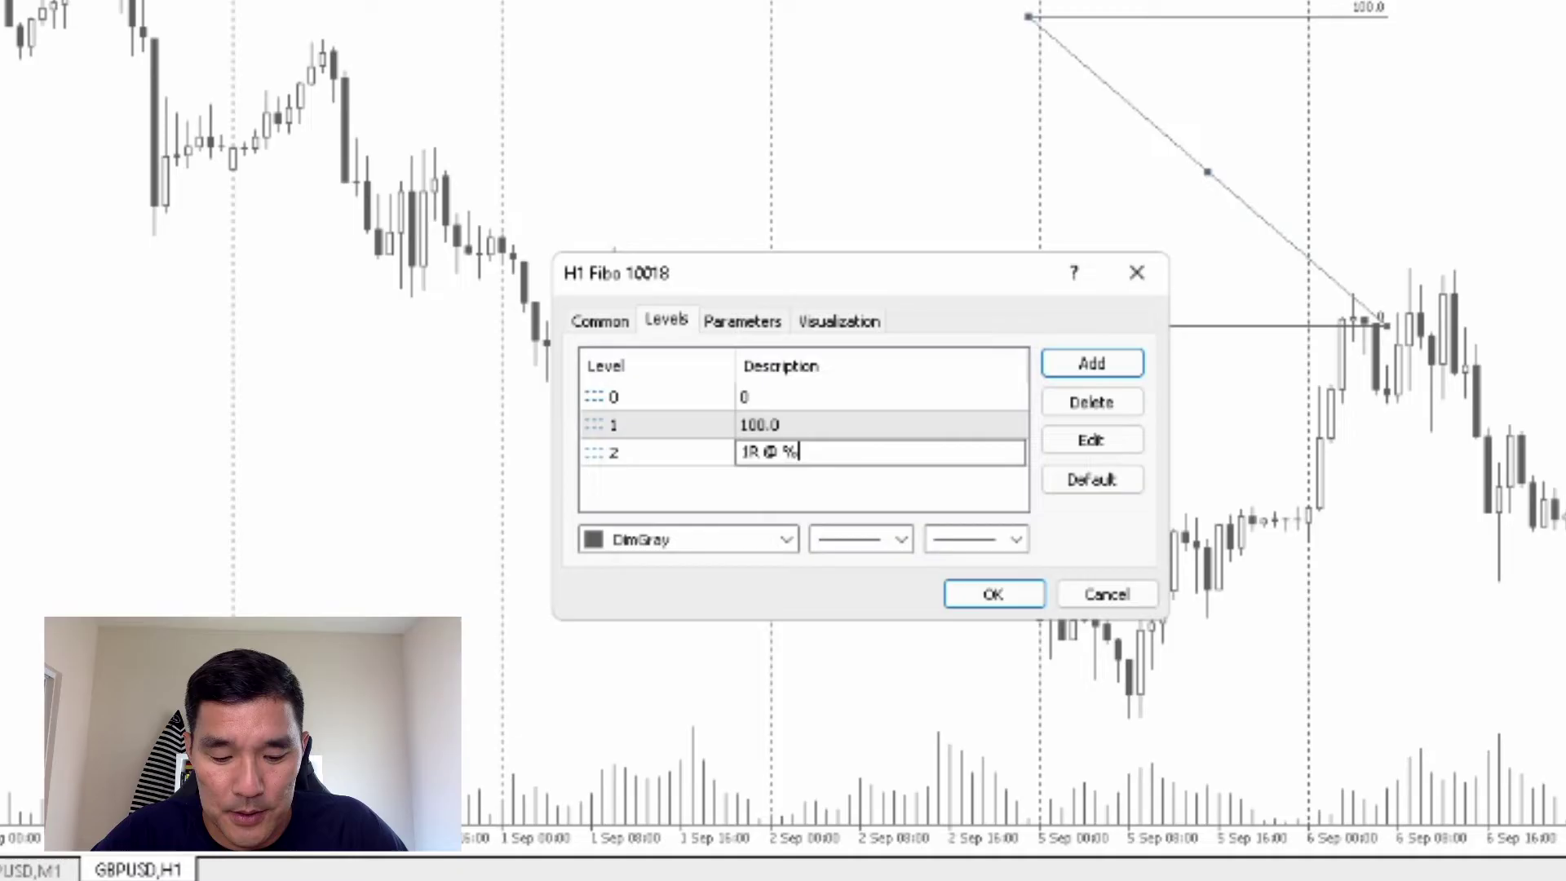
type("$")
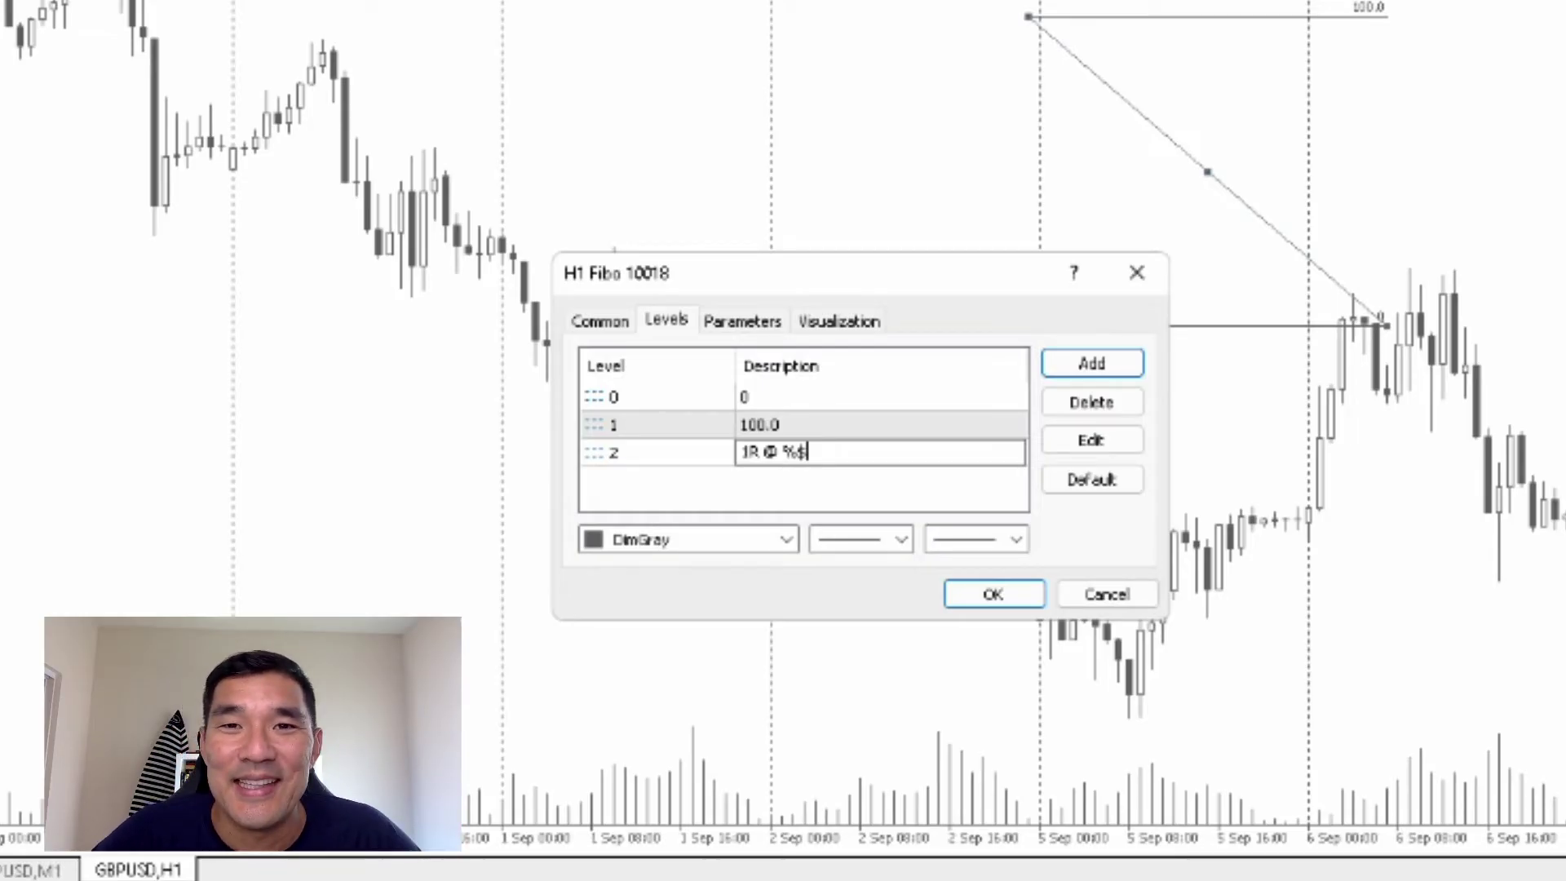
Step: Add a level 3 described as '2R @ %$'
left_click(1071, 361)
type("3")
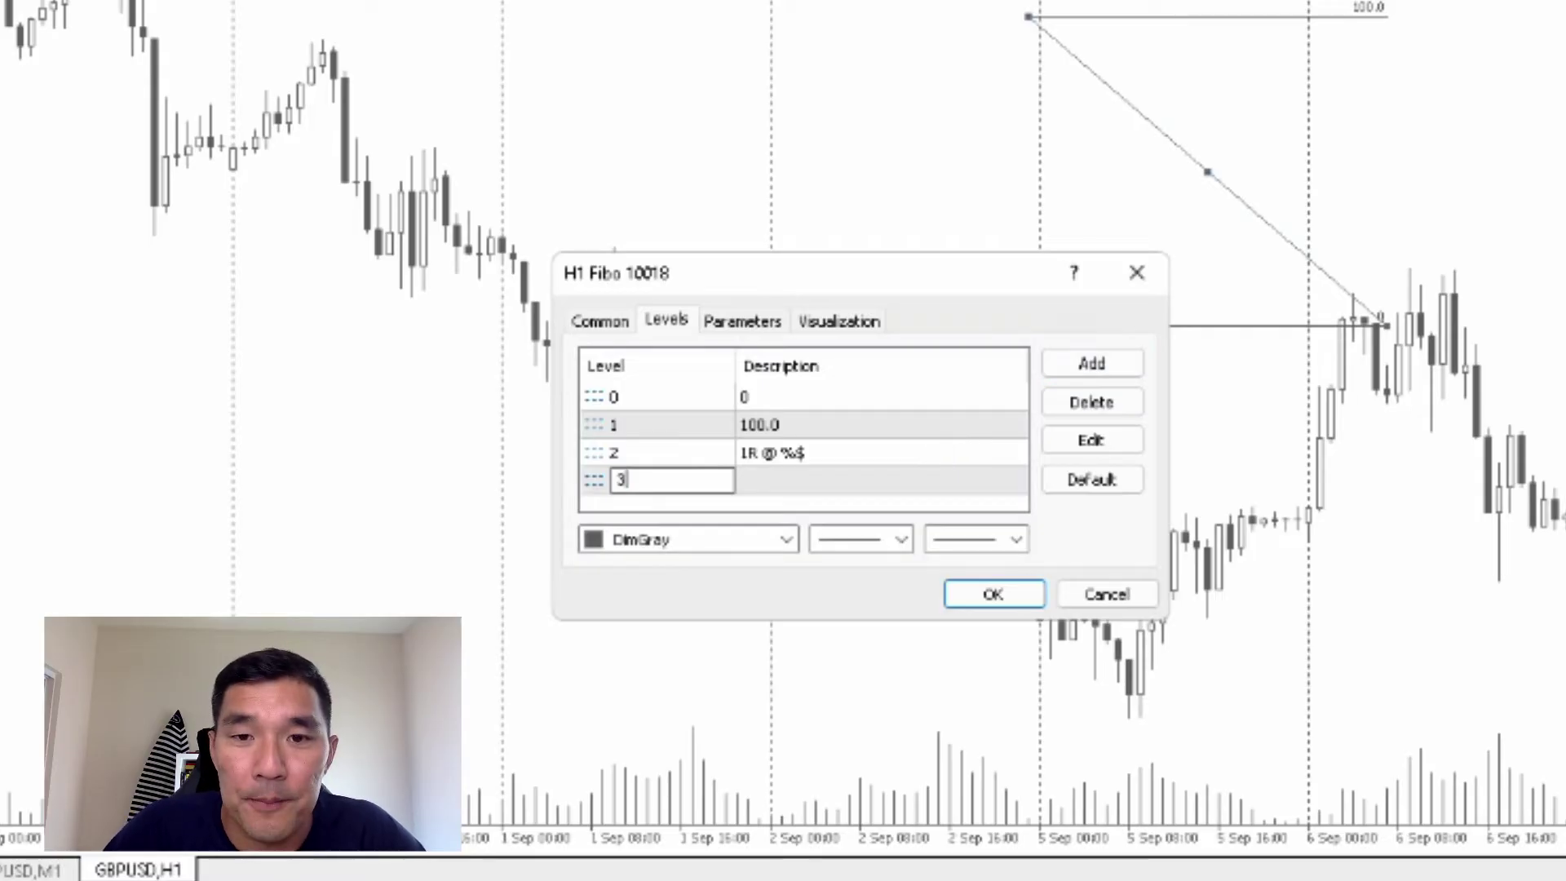
left_click(885, 478)
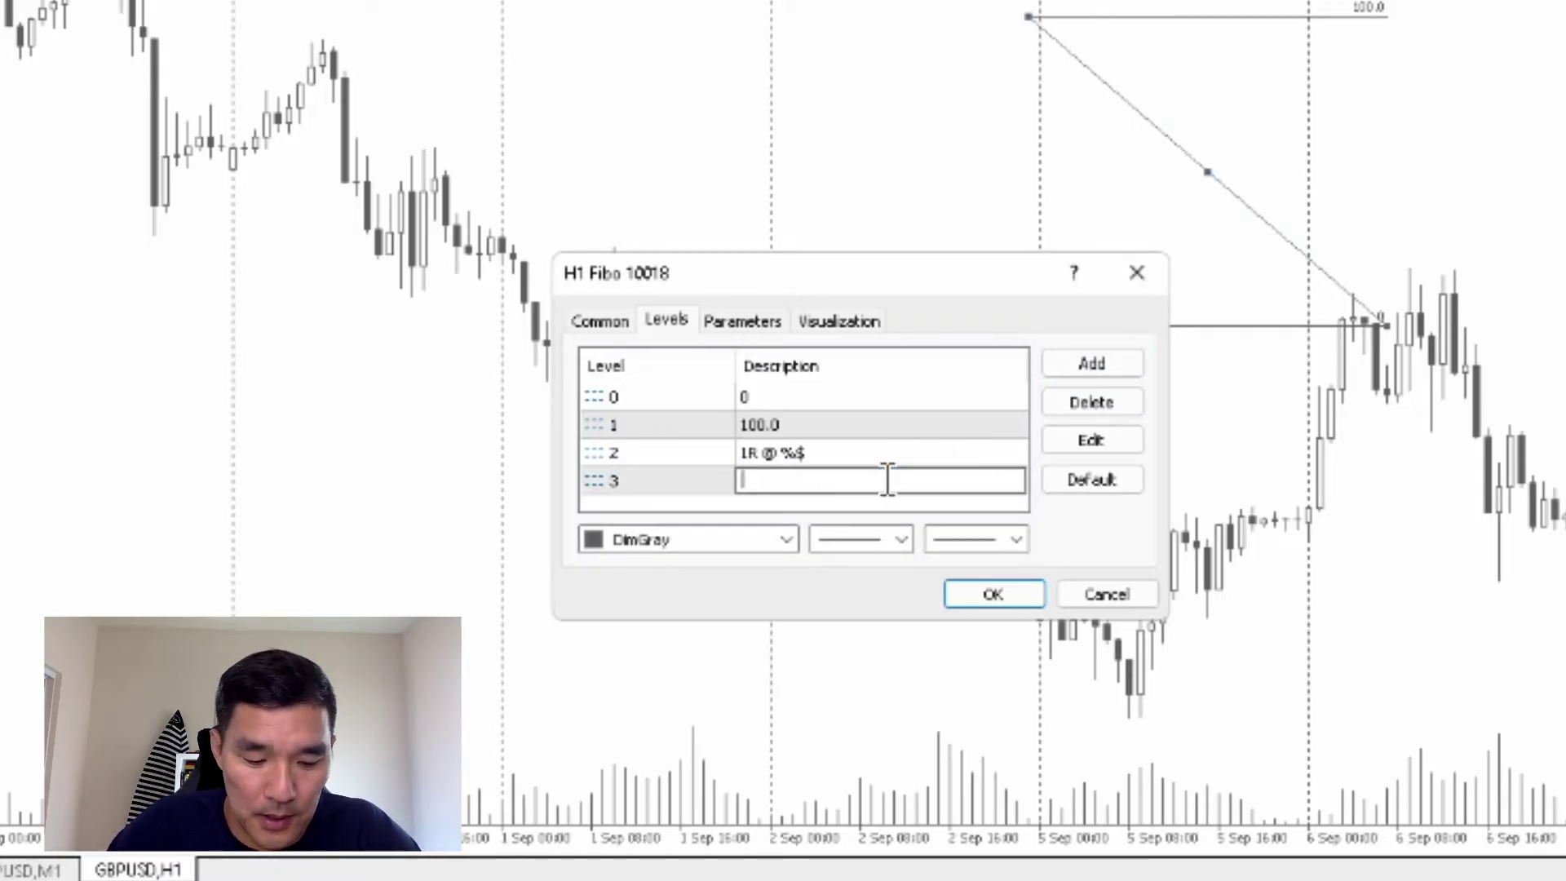
type("2R @")
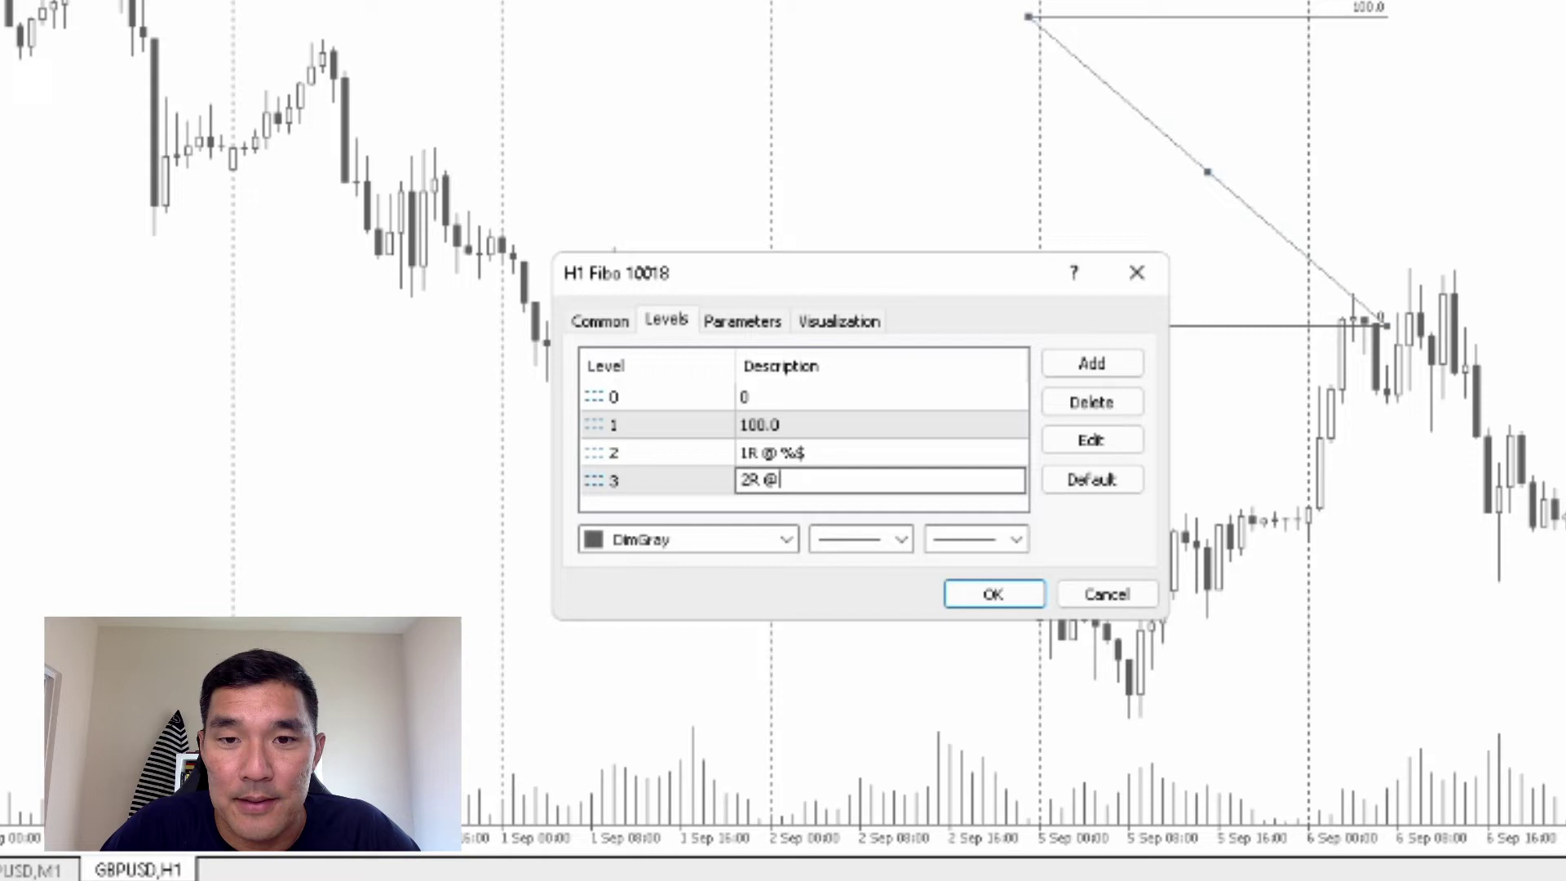
type(" %")
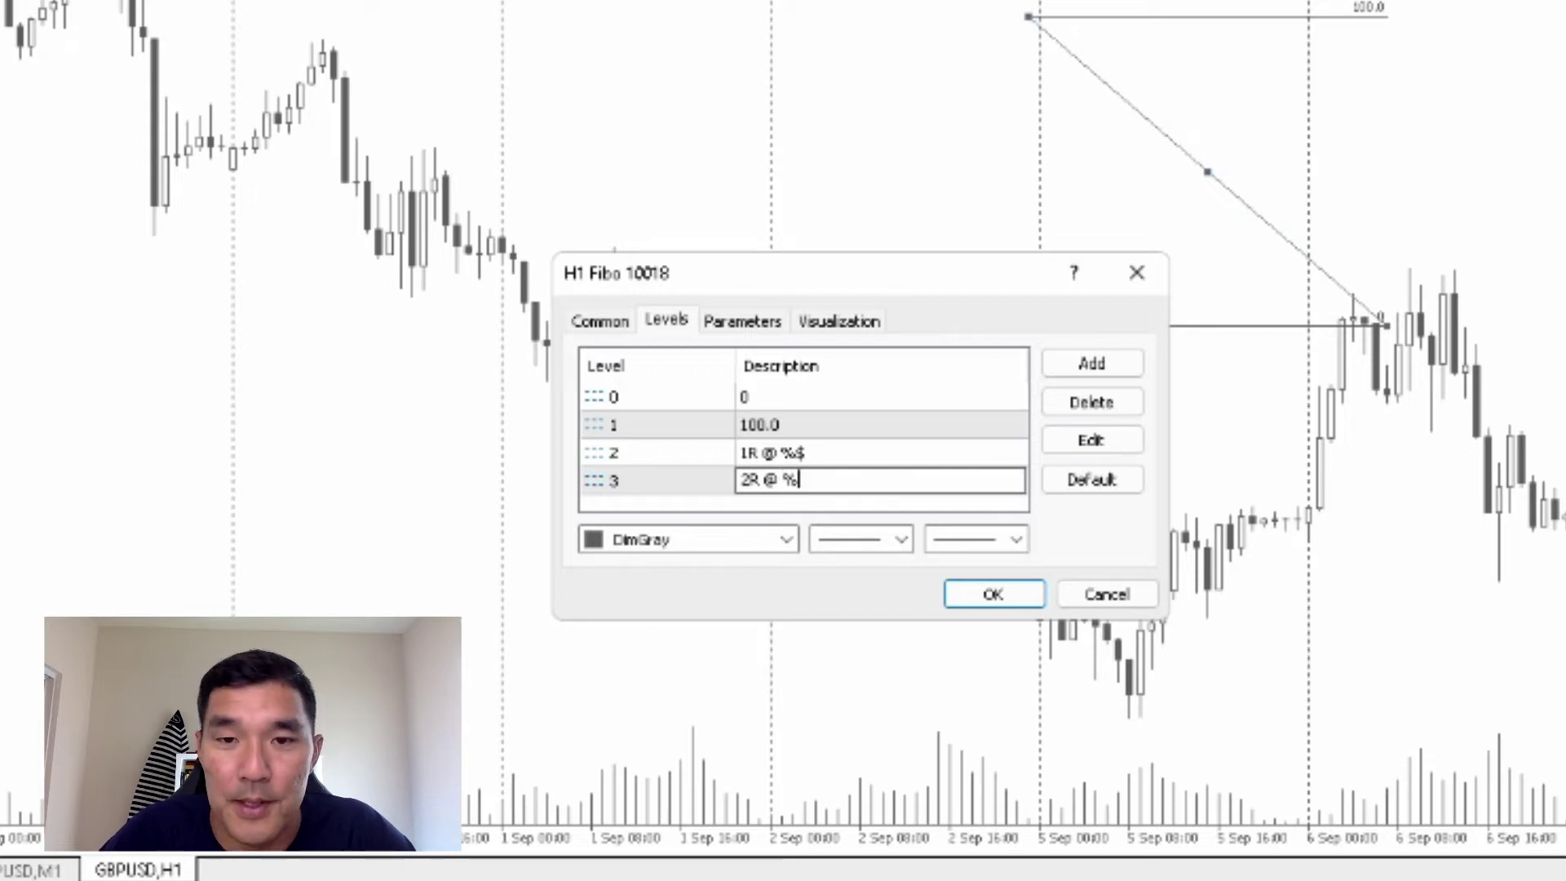
type("$")
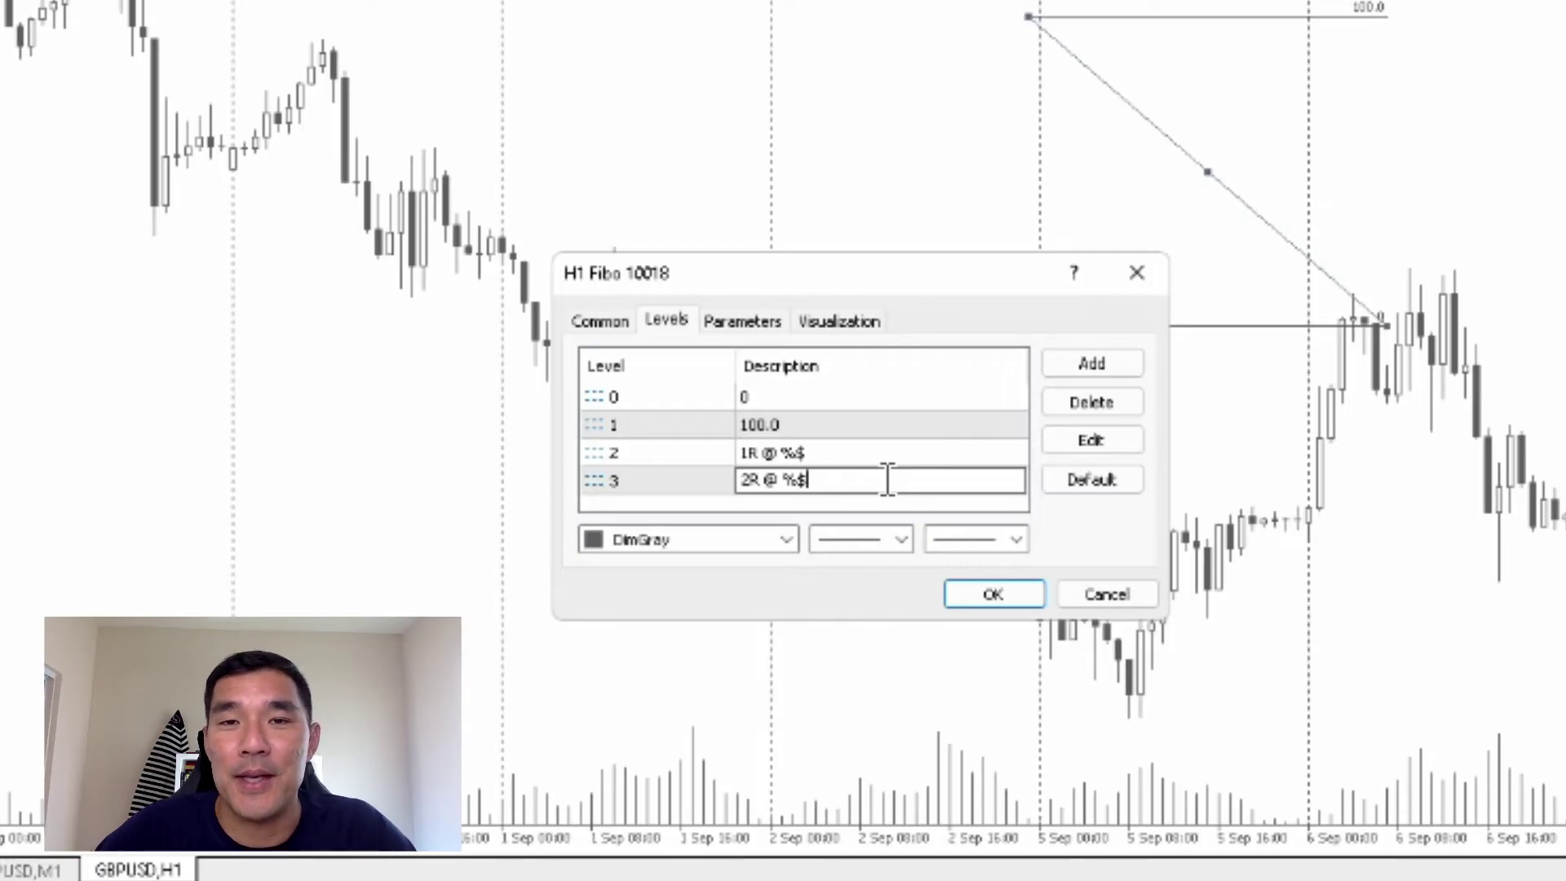
Step: Add a level 2.5 described as '1.5R @ %$' and apply the properties
left_click(1114, 362)
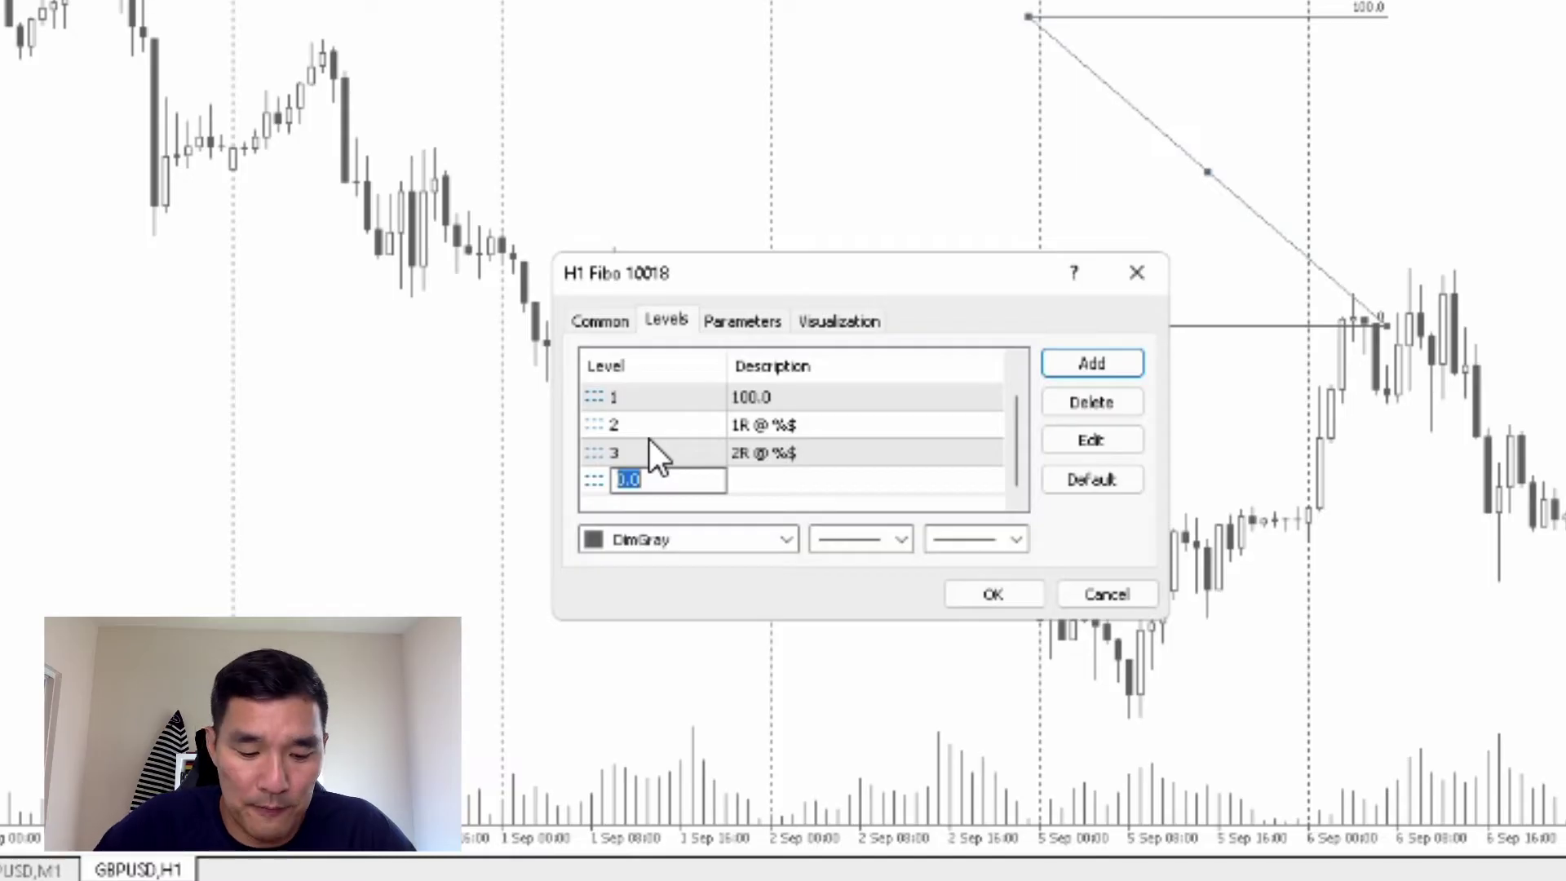
type("2.5")
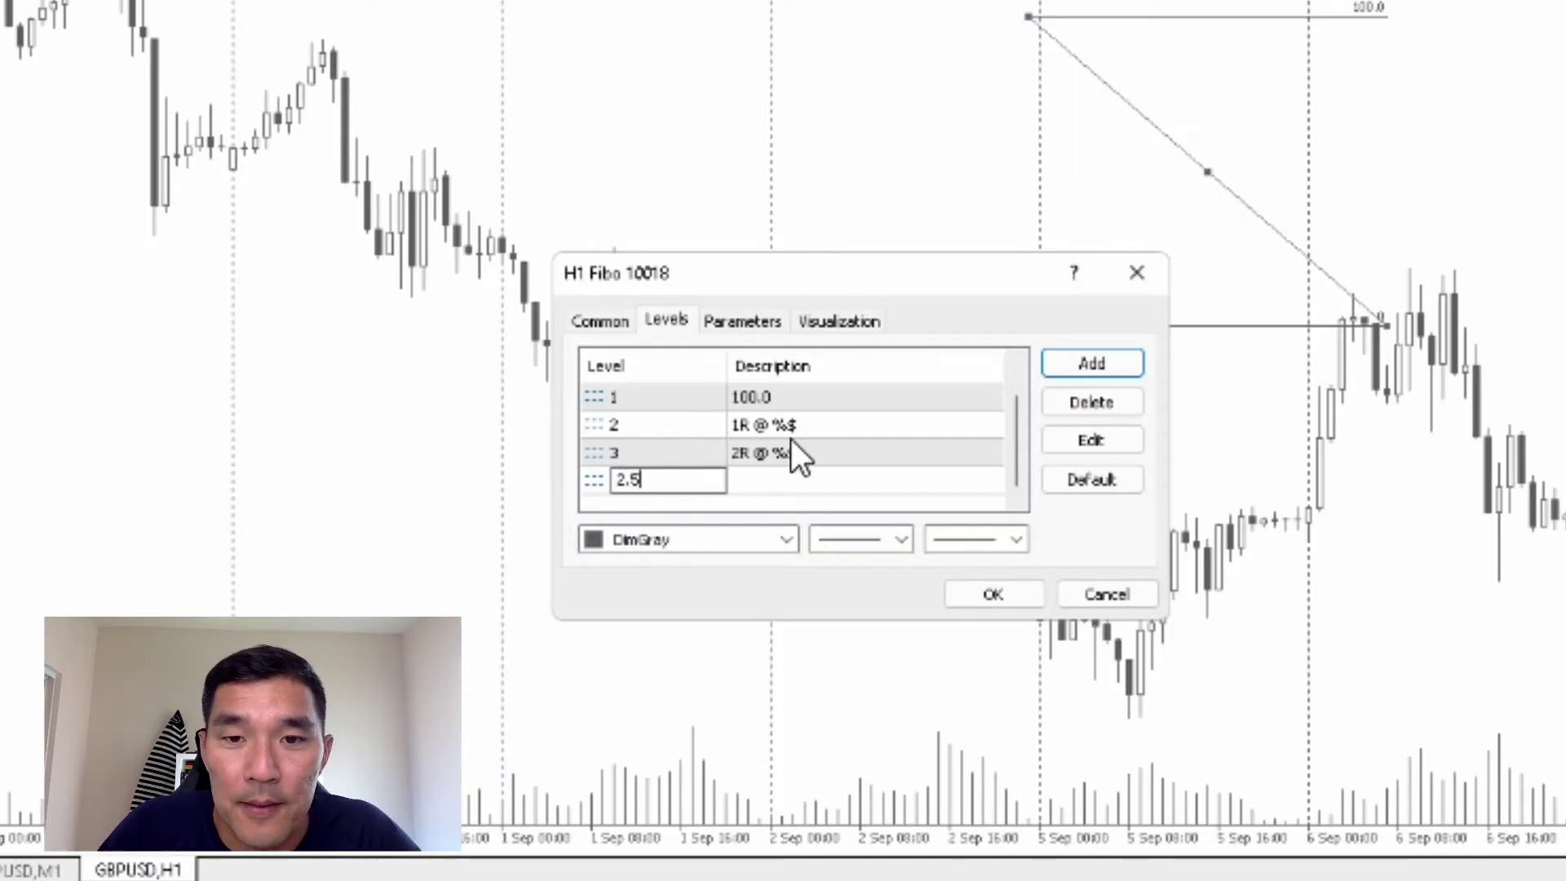
left_click(800, 483)
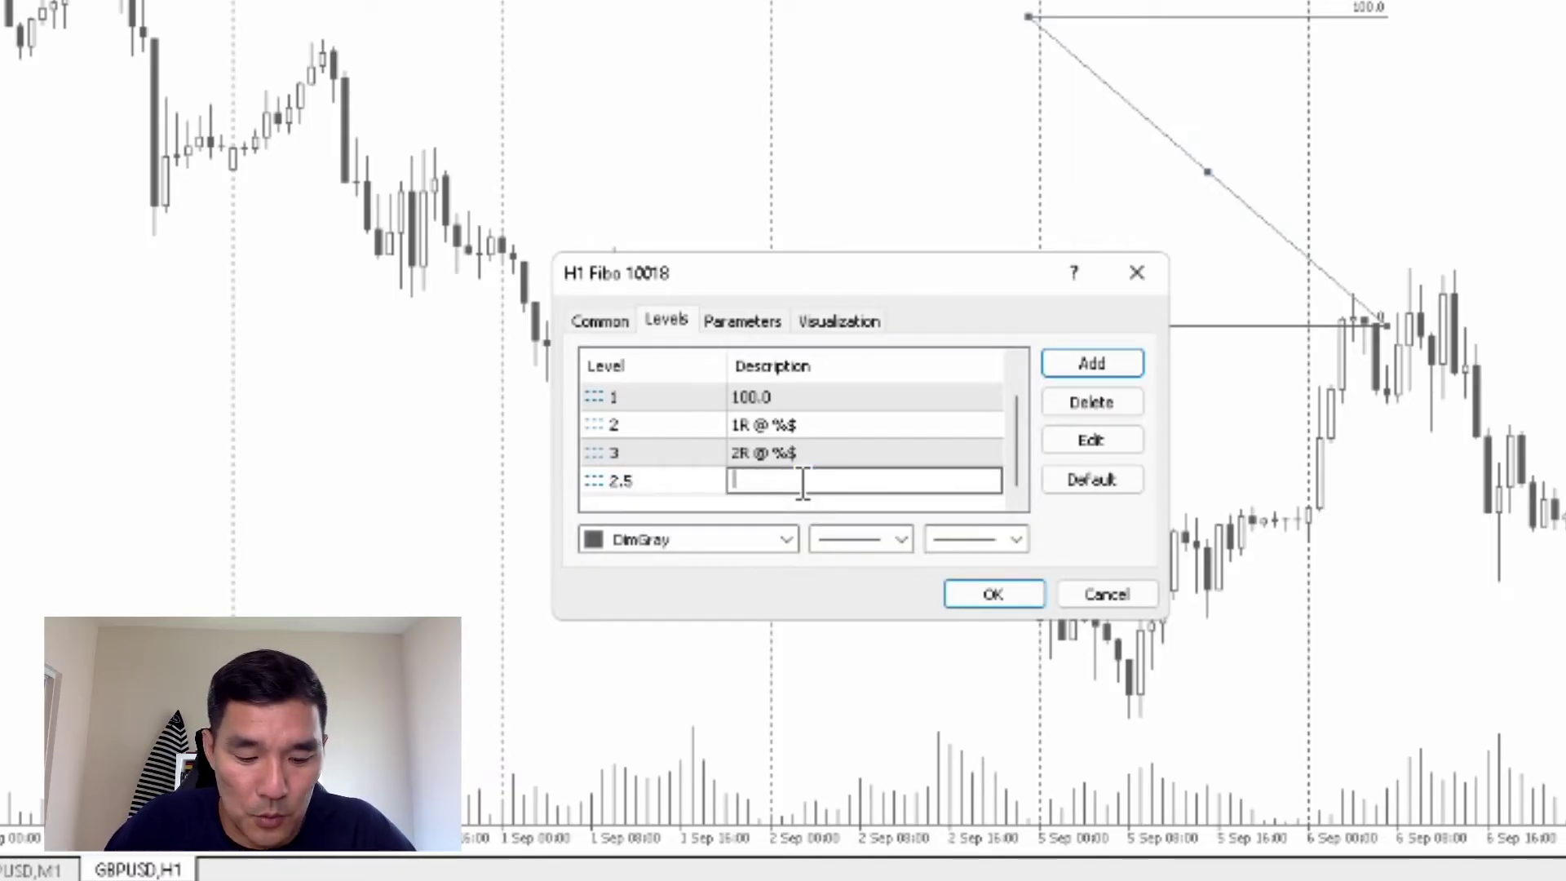
type("1.5R ")
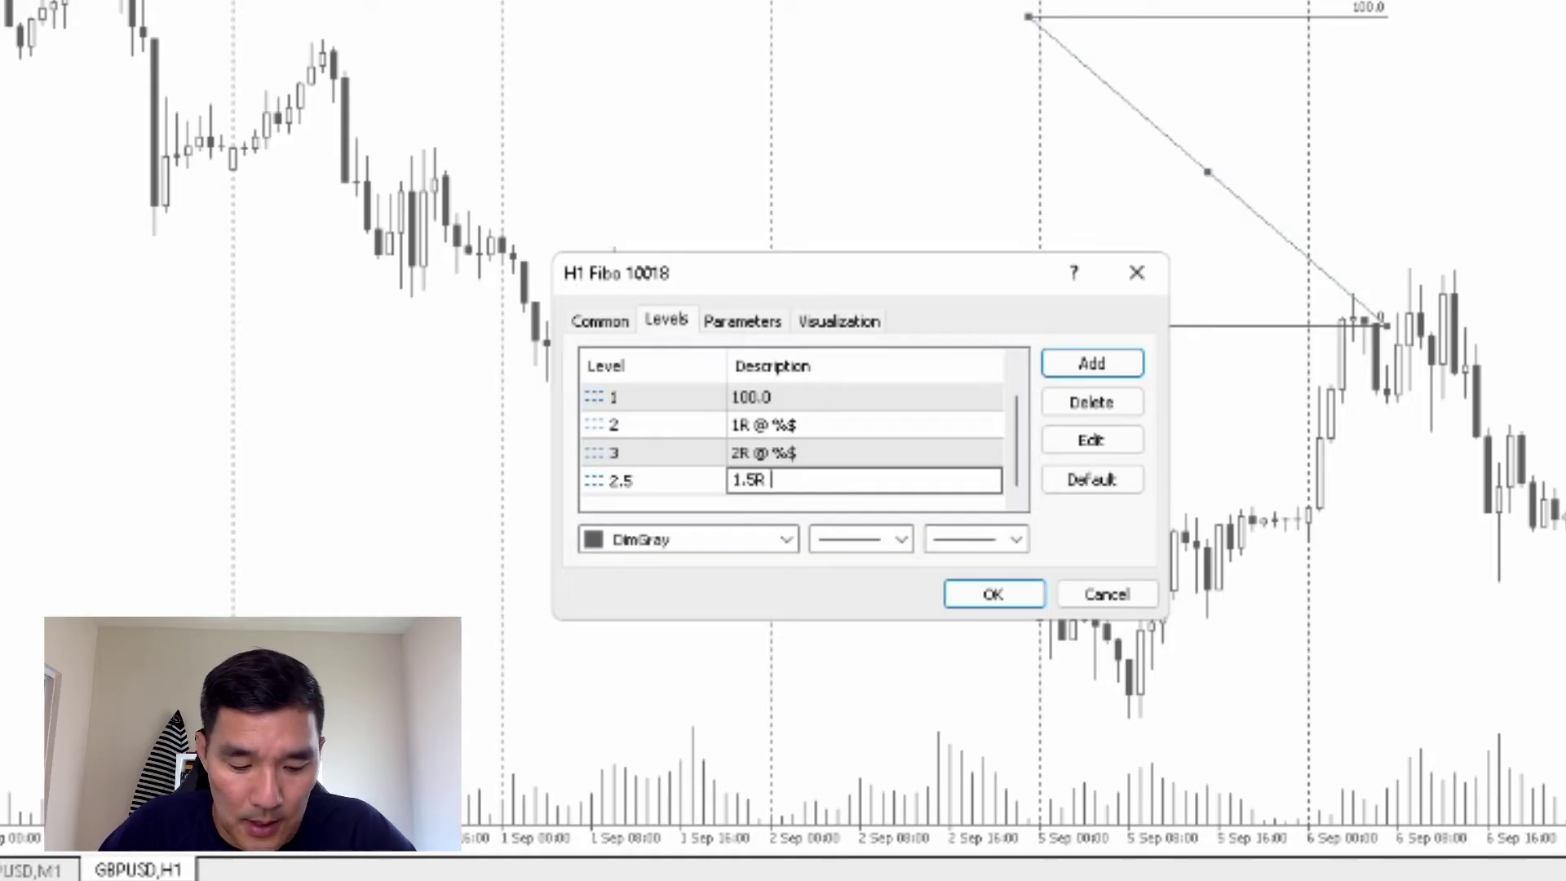
type("@")
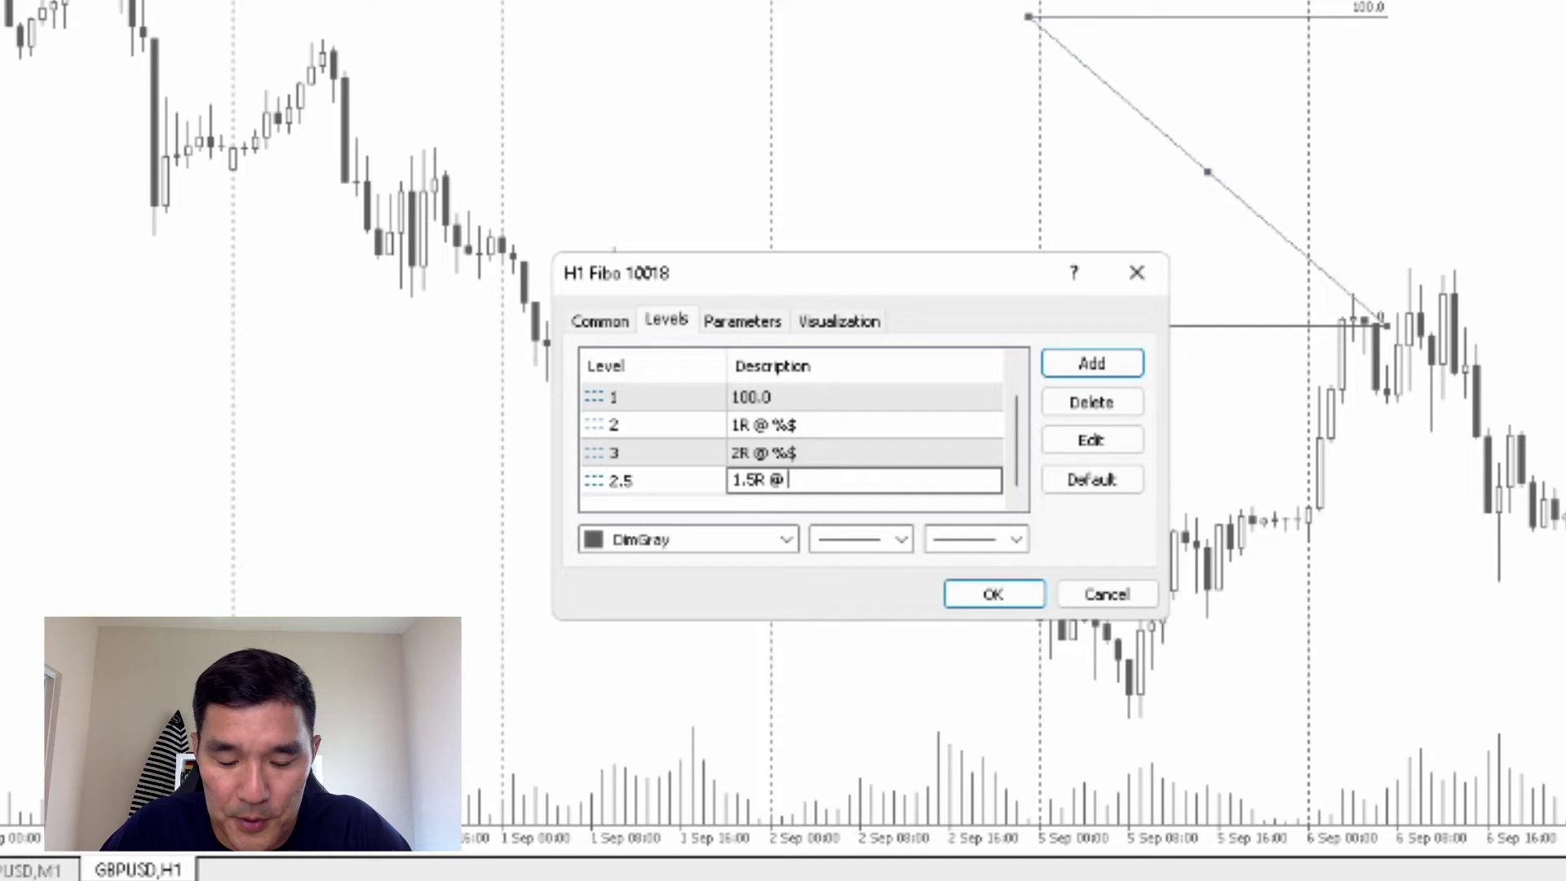
type(" %$")
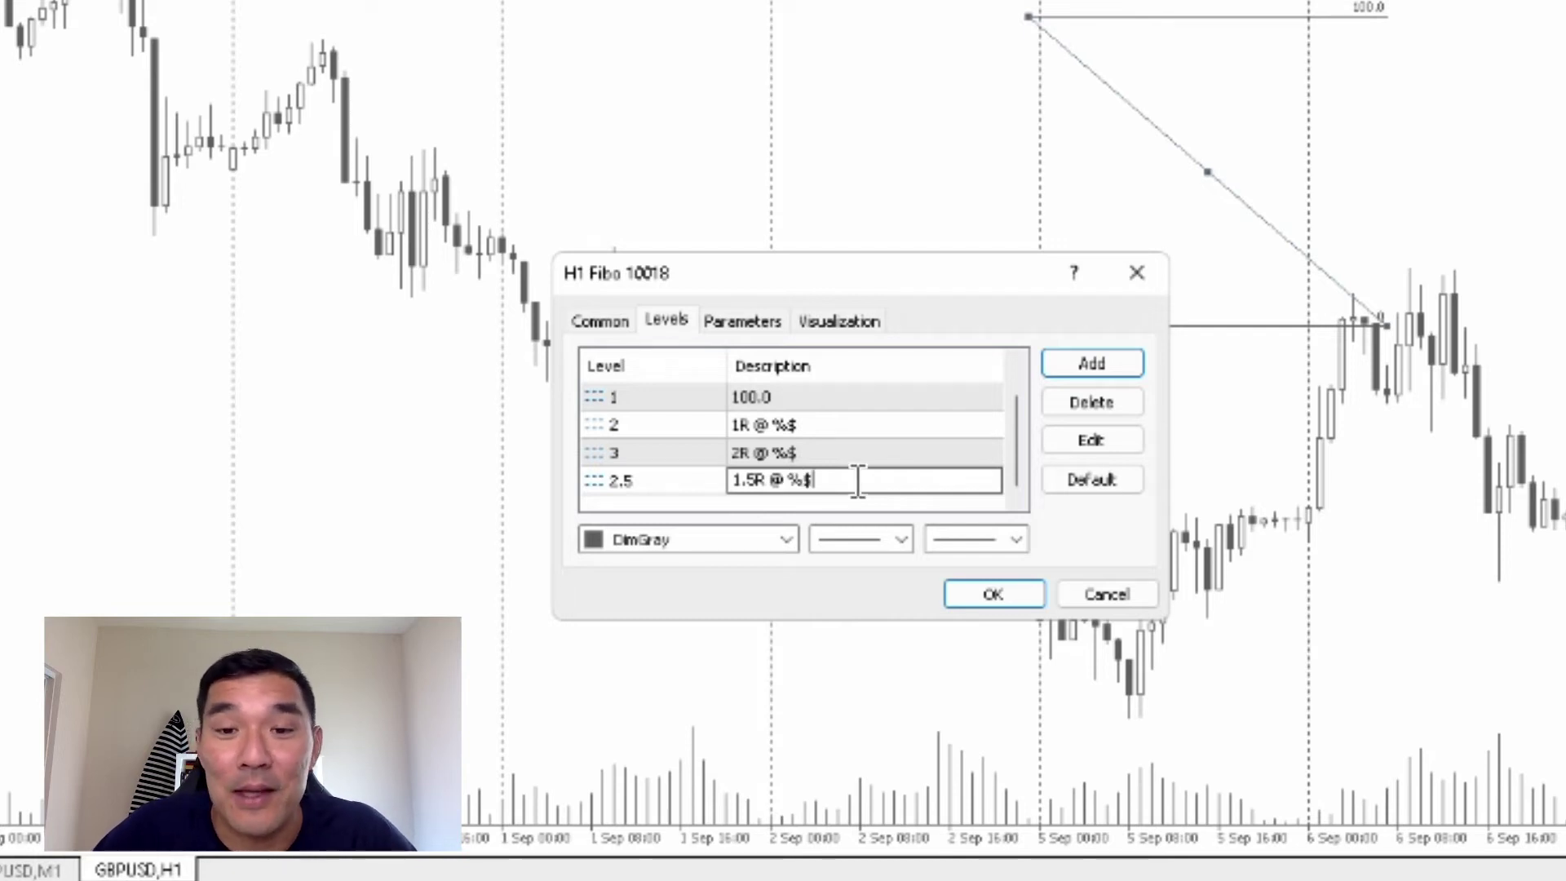
left_click(979, 594)
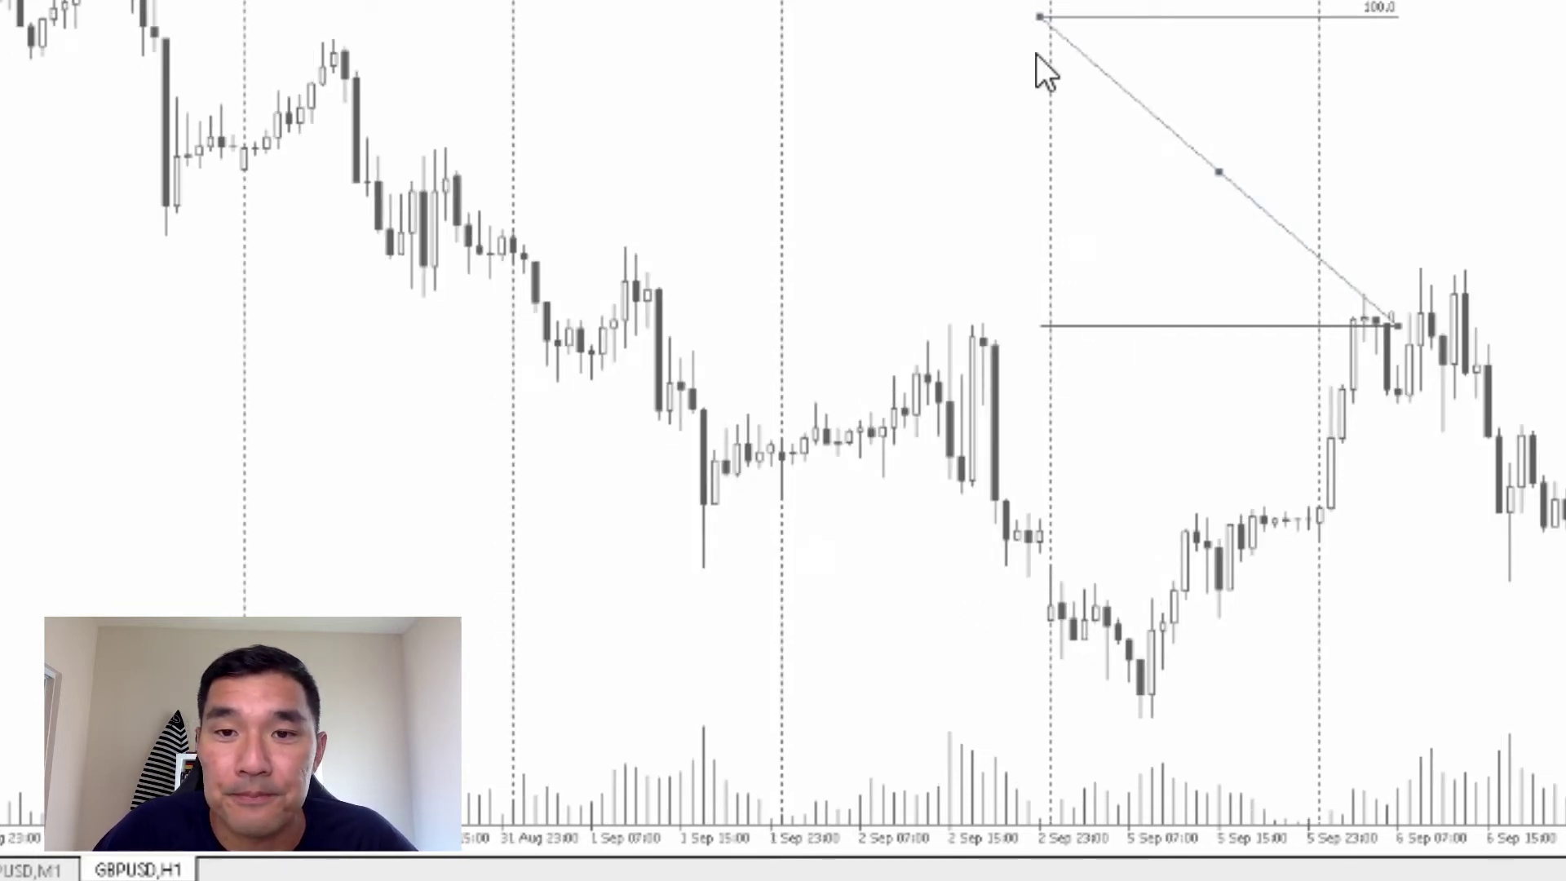
Step: Reshape the Fibo's anchors so 1R @ 1.16781, 1.5R @ 1.17006 and 2R @ 1.17230 show
left_click_drag(1045, 15, 1049, 177)
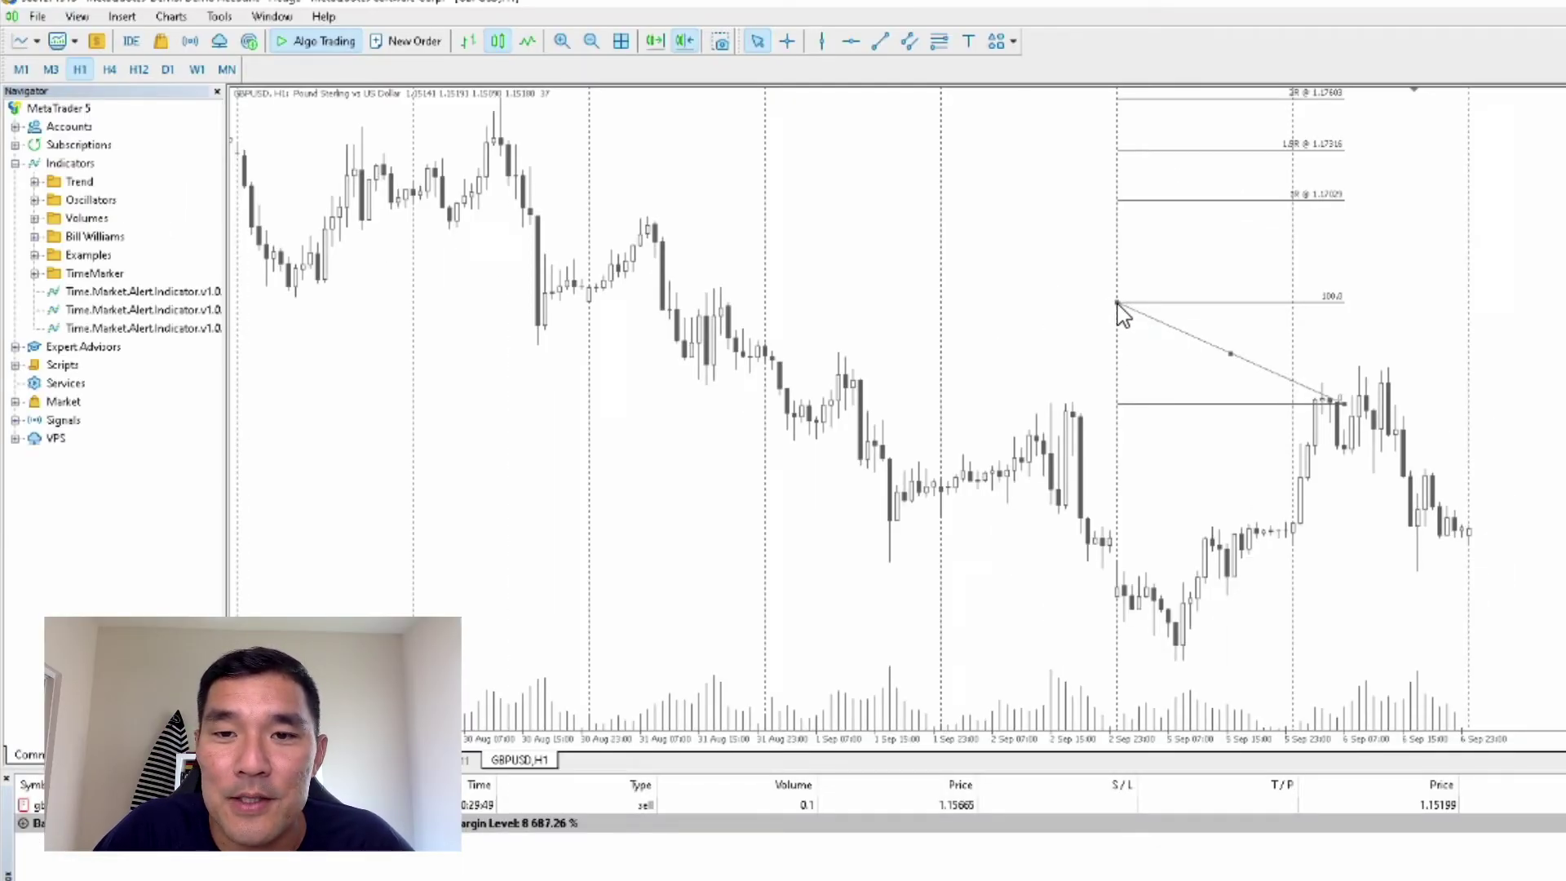
left_click(1119, 306)
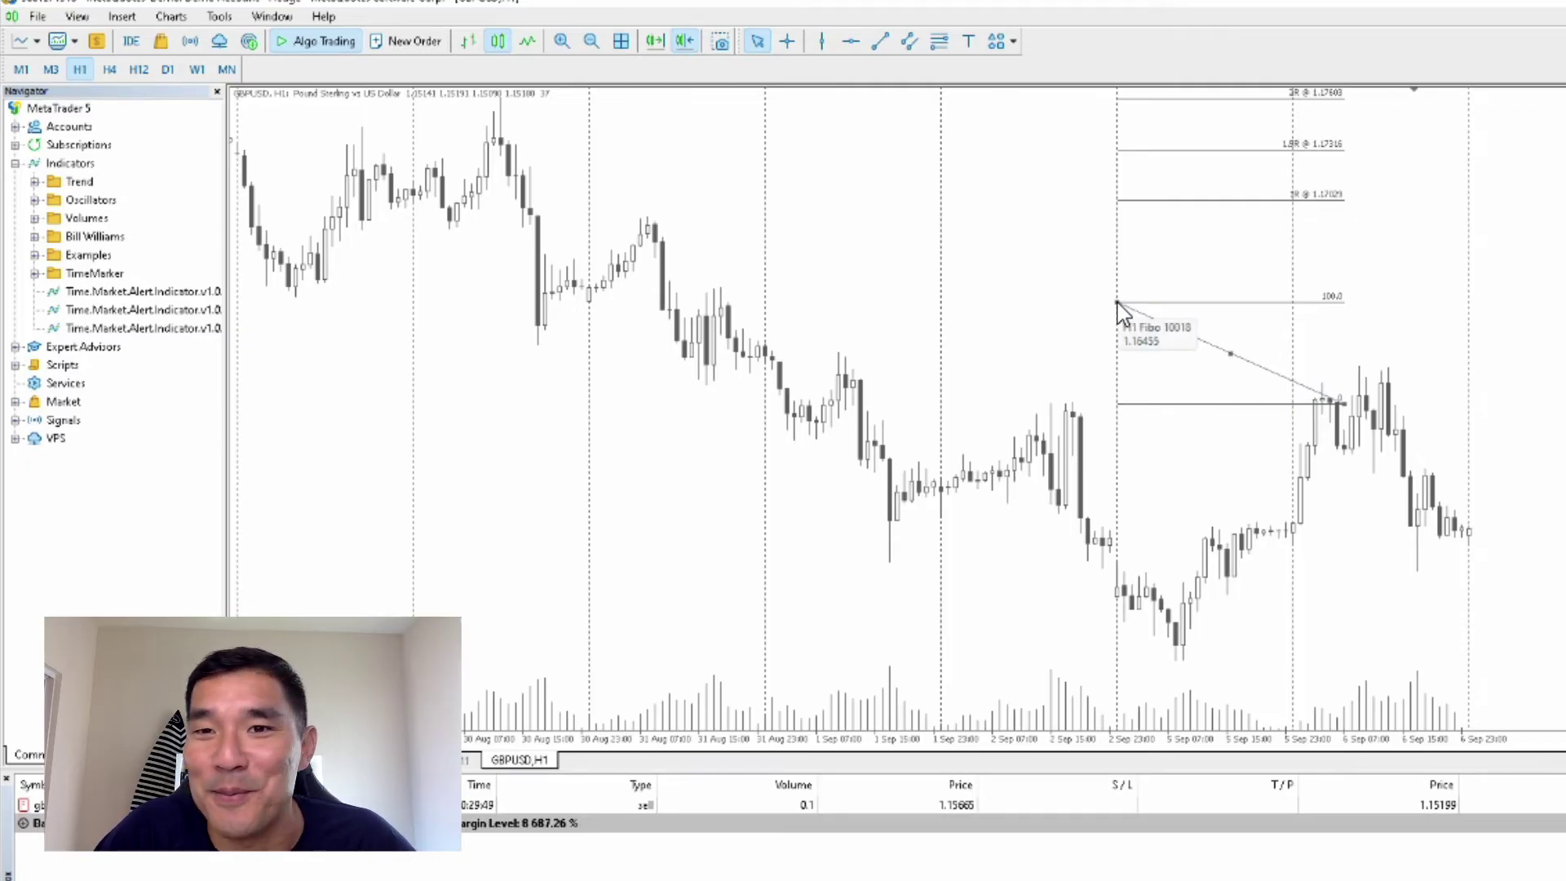
left_click_drag(1118, 306, 1117, 324)
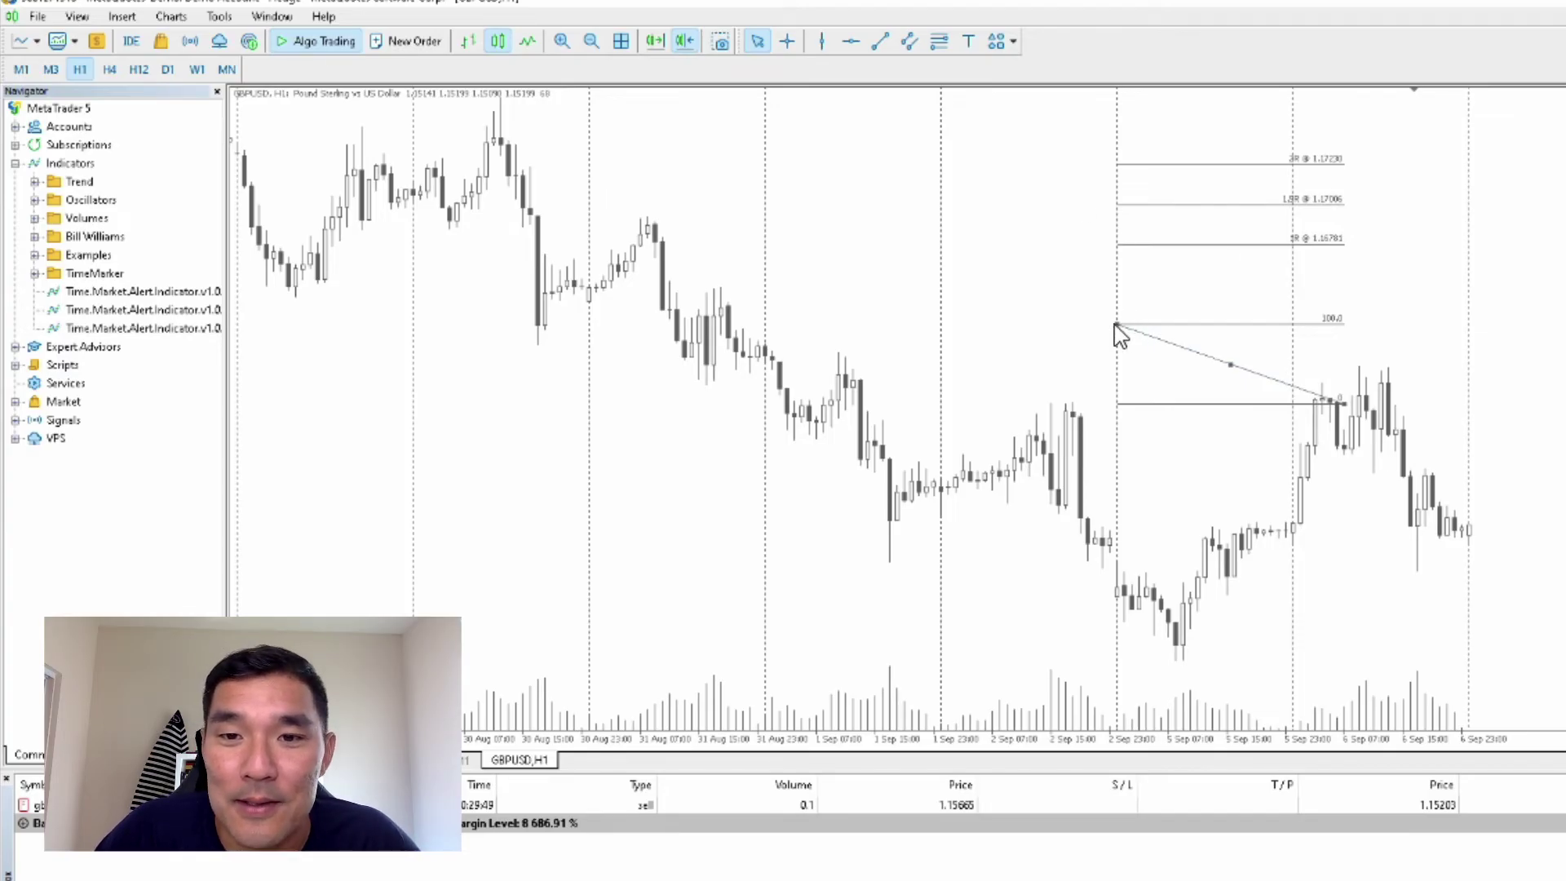
Step: Delete the old Fibo and draw a new Fibonacci retracement from the high candle
key("Delete")
left_click(939, 41)
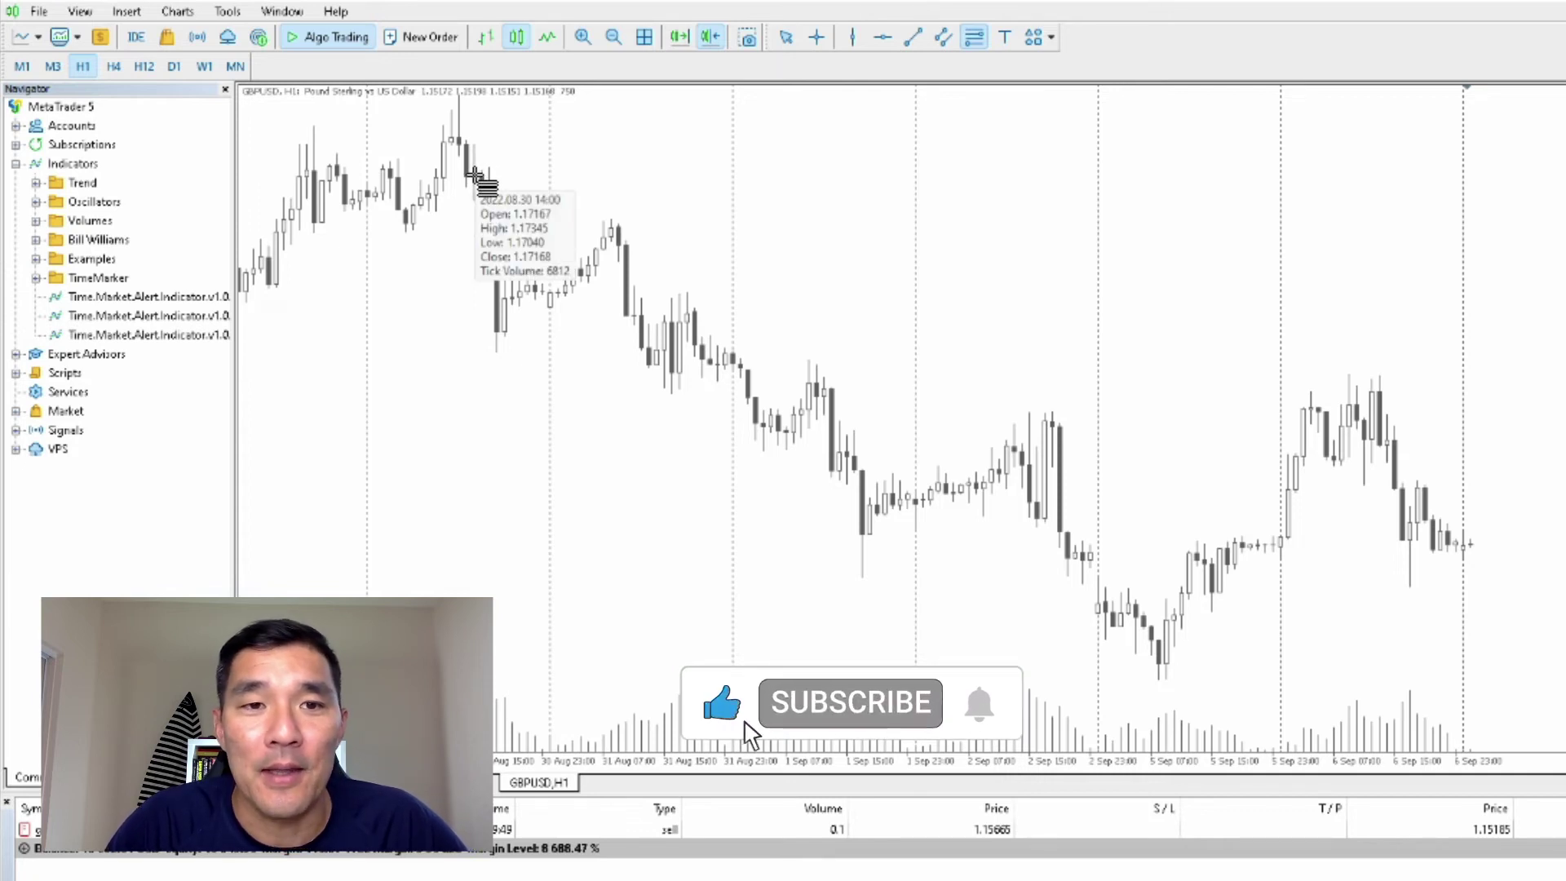
left_click_drag(473, 176, 495, 95)
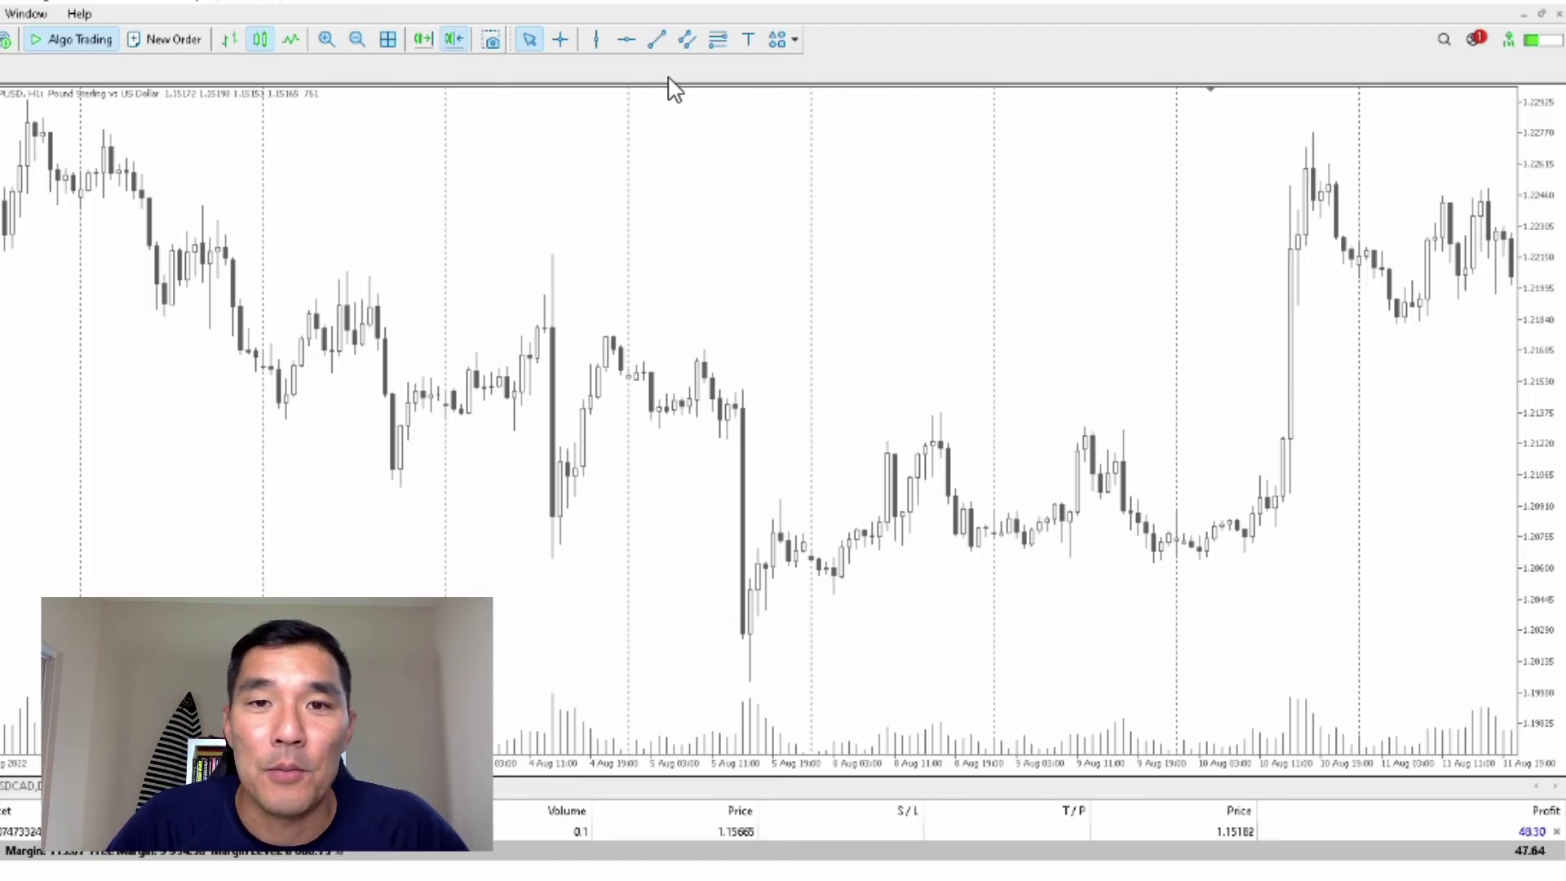
Step: Draw a new Fibo from the entry candle to the stop price, then enable the chart crosshair
left_click(718, 41)
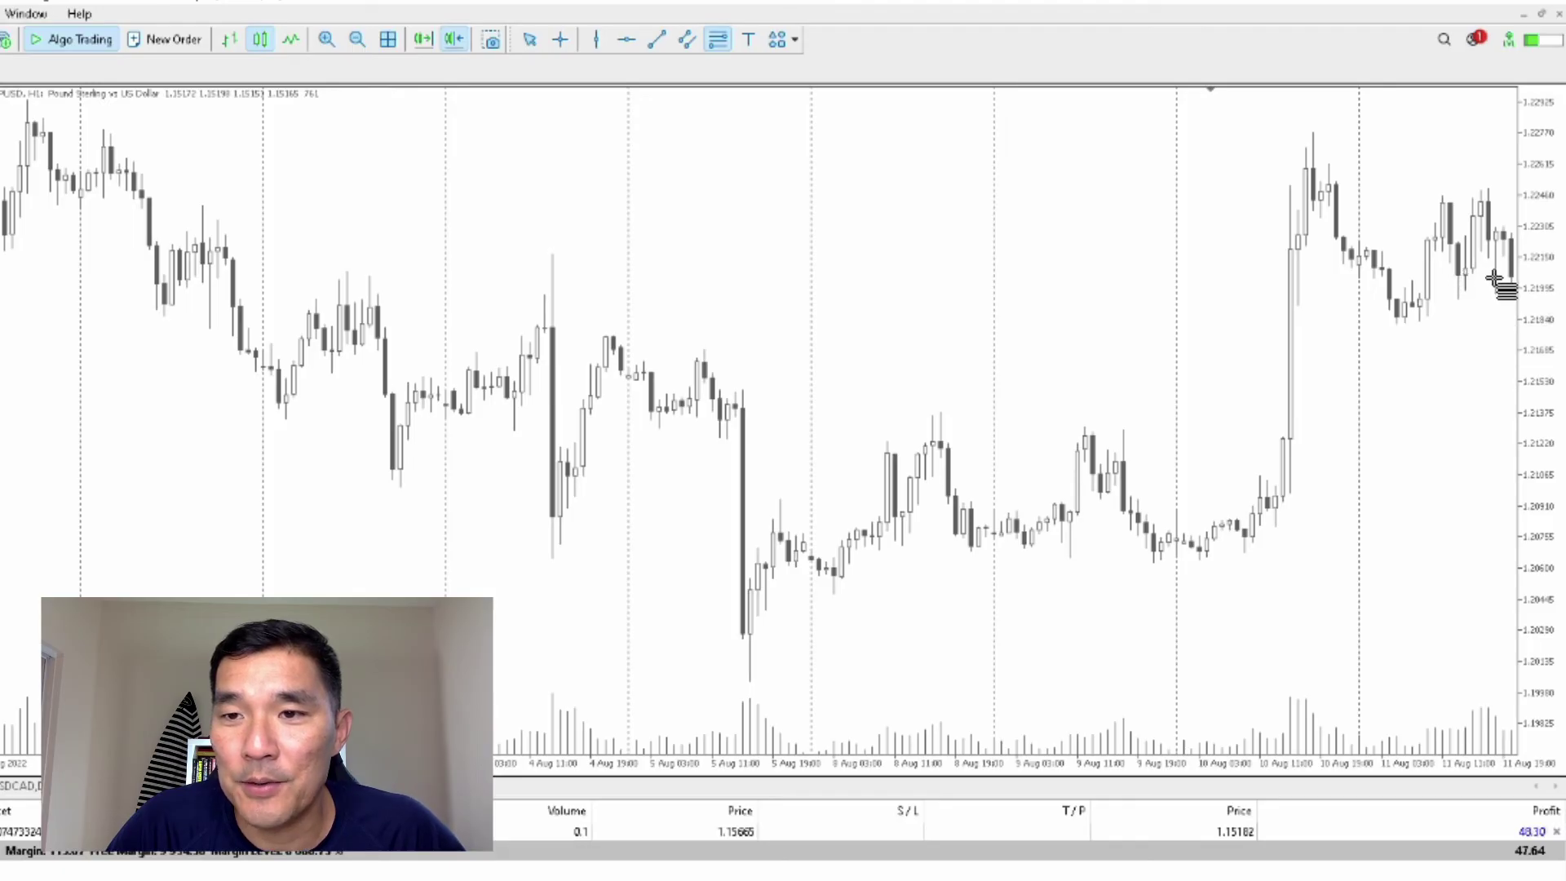
left_click_drag(1496, 277, 1420, 185)
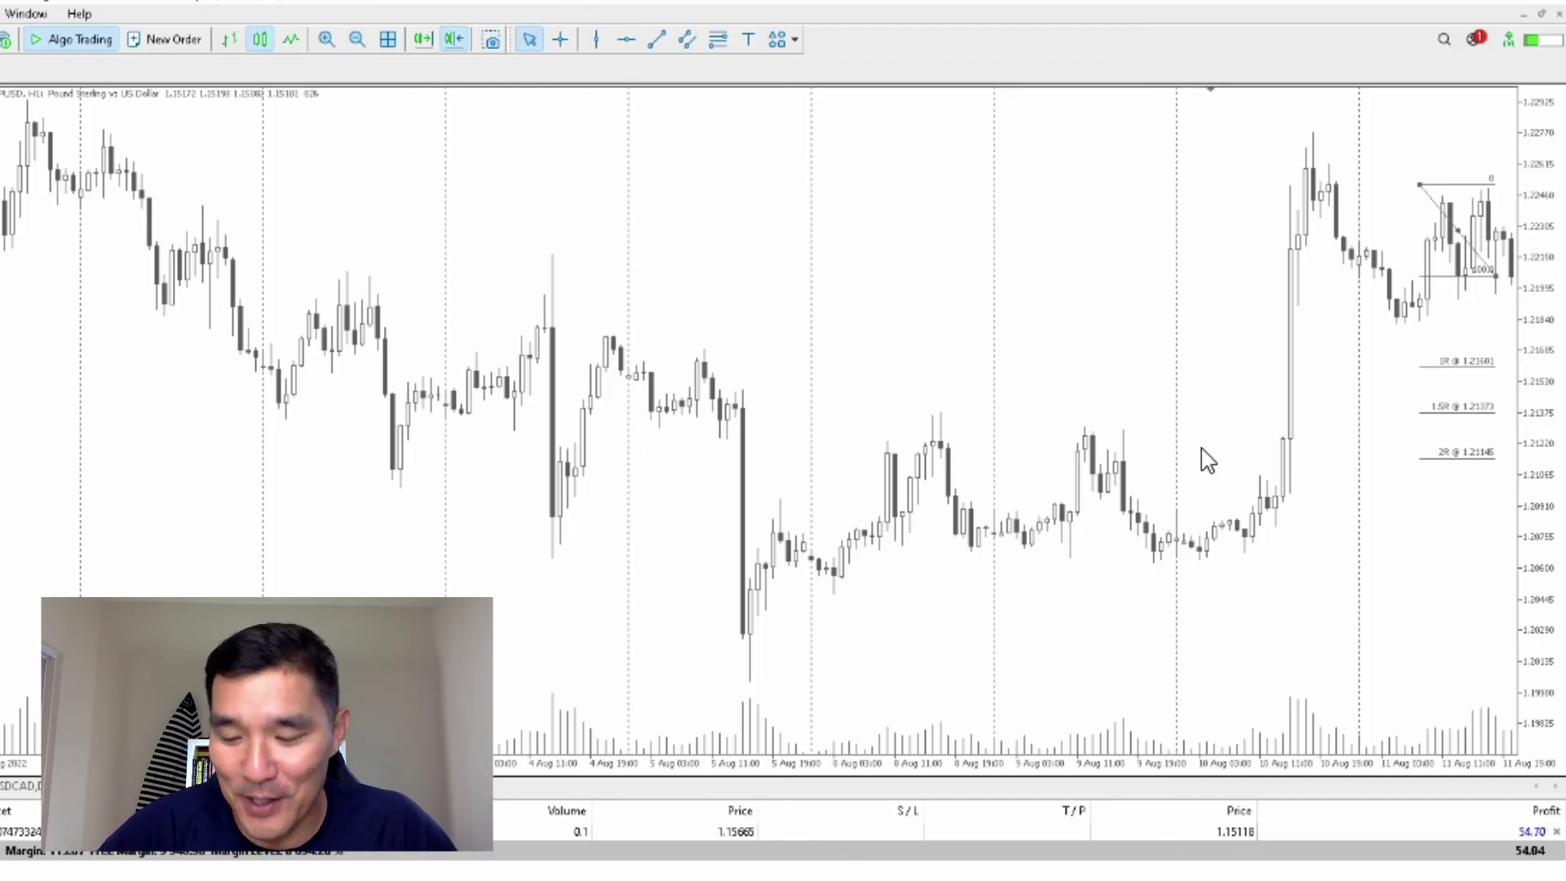
scroll(1208, 461, "down", 4)
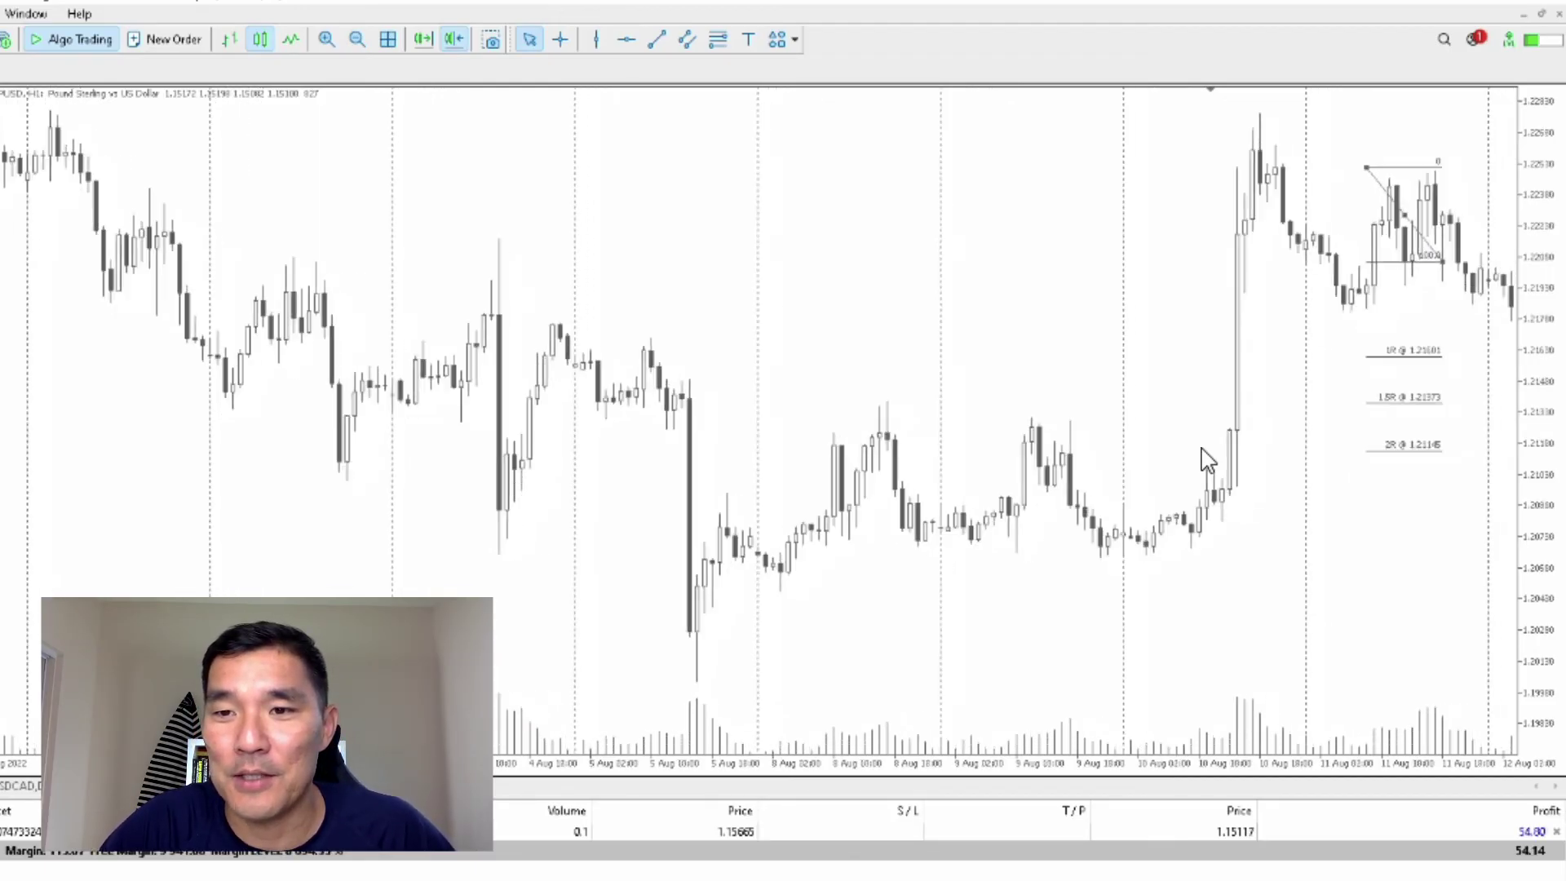
scroll(1208, 461, "down", 6)
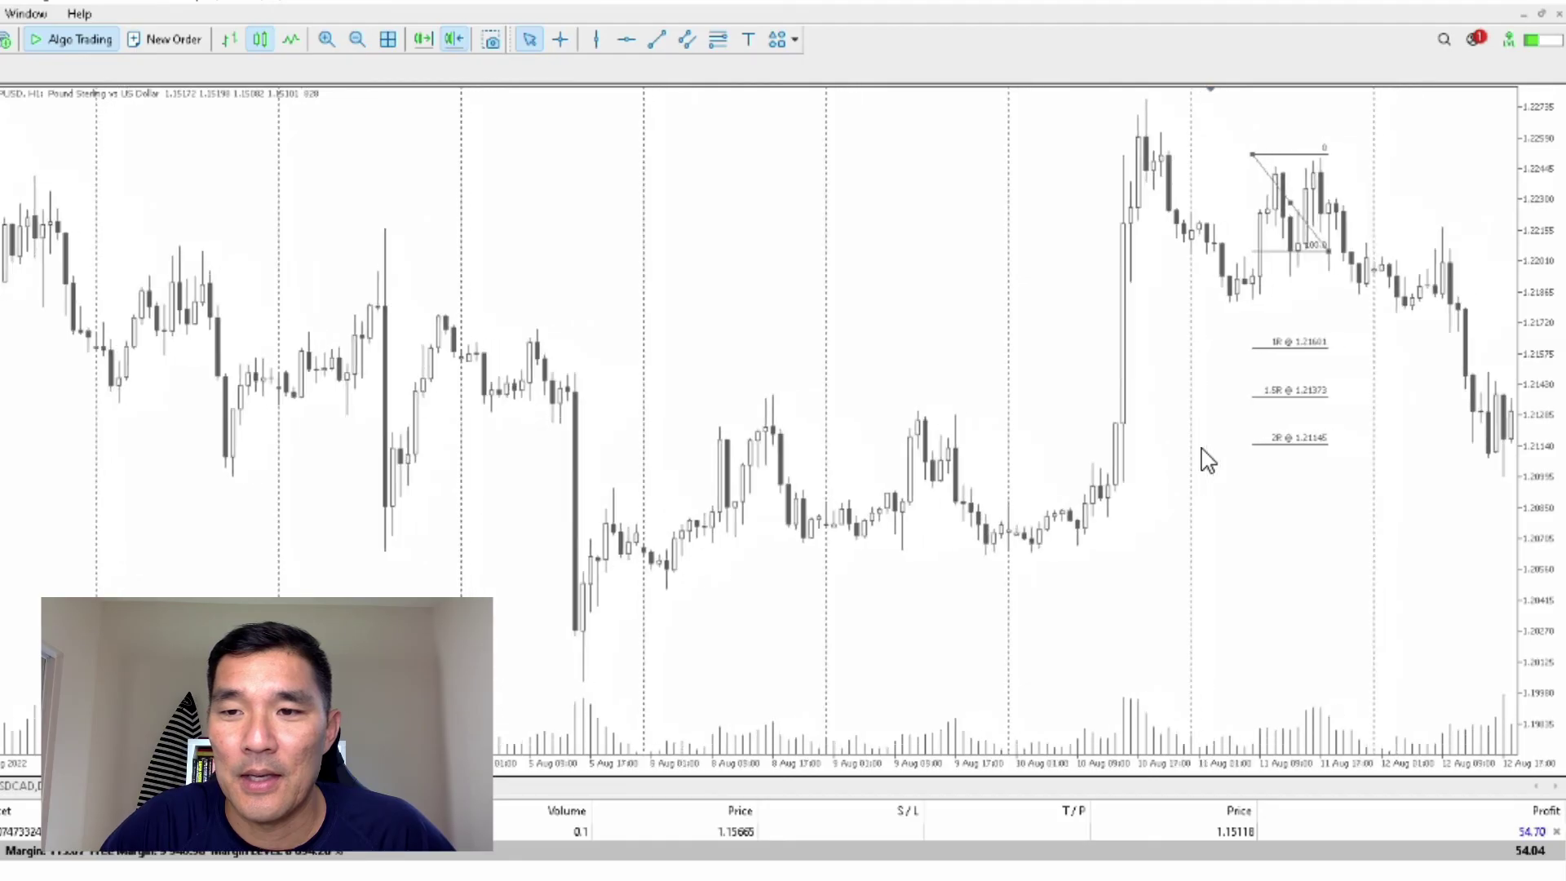
scroll(1208, 461, "down", 1)
middle_click(1198, 448)
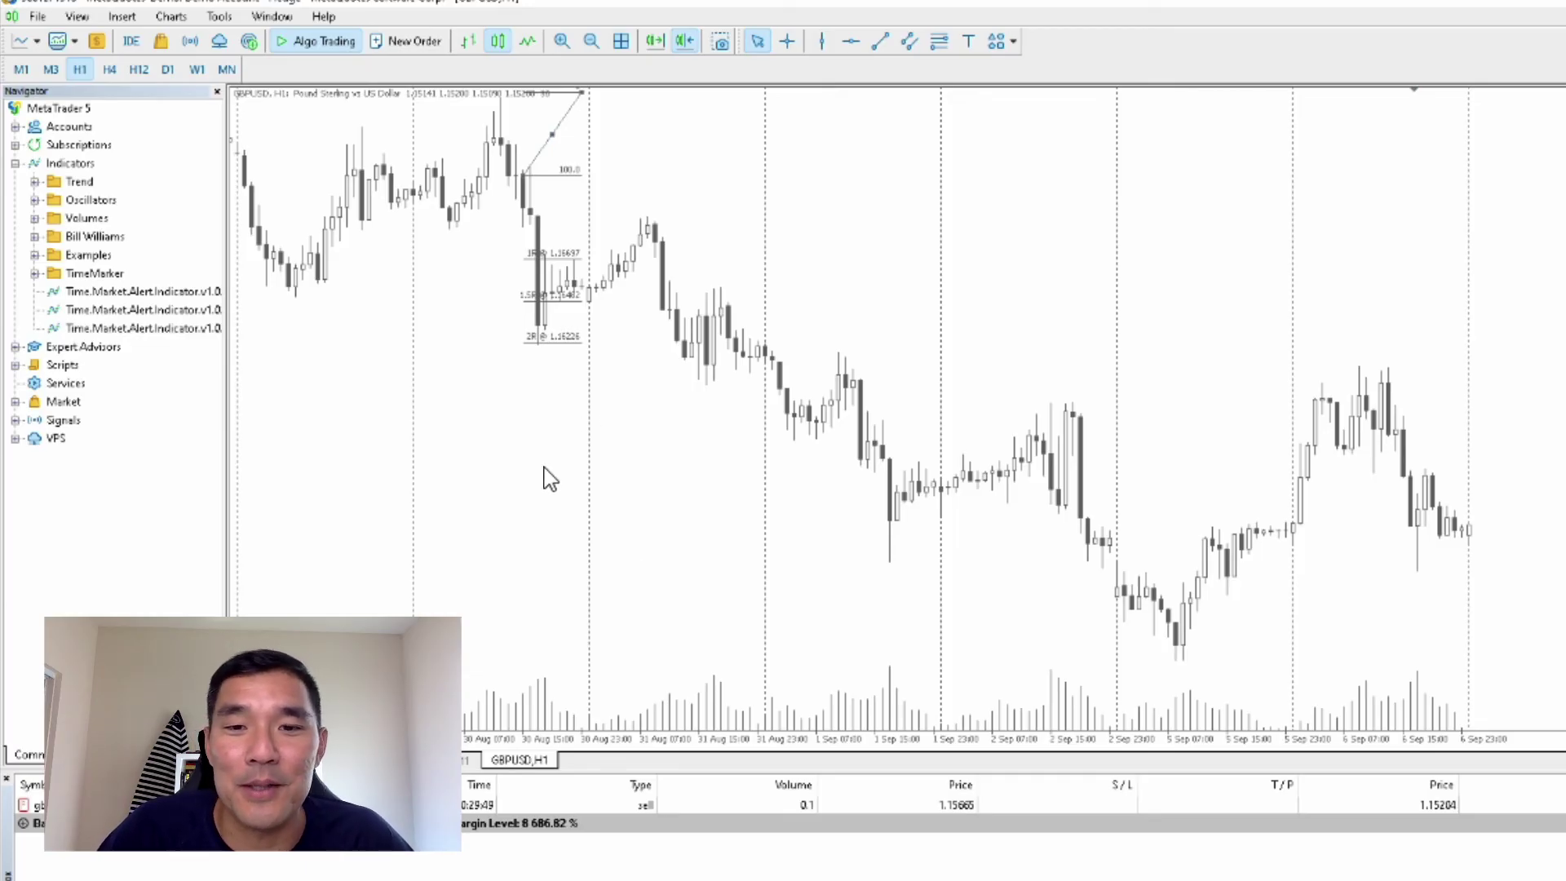
Step: Switch the GBPUSD chart into crosshair mode with a middle-click
middle_click(564, 605)
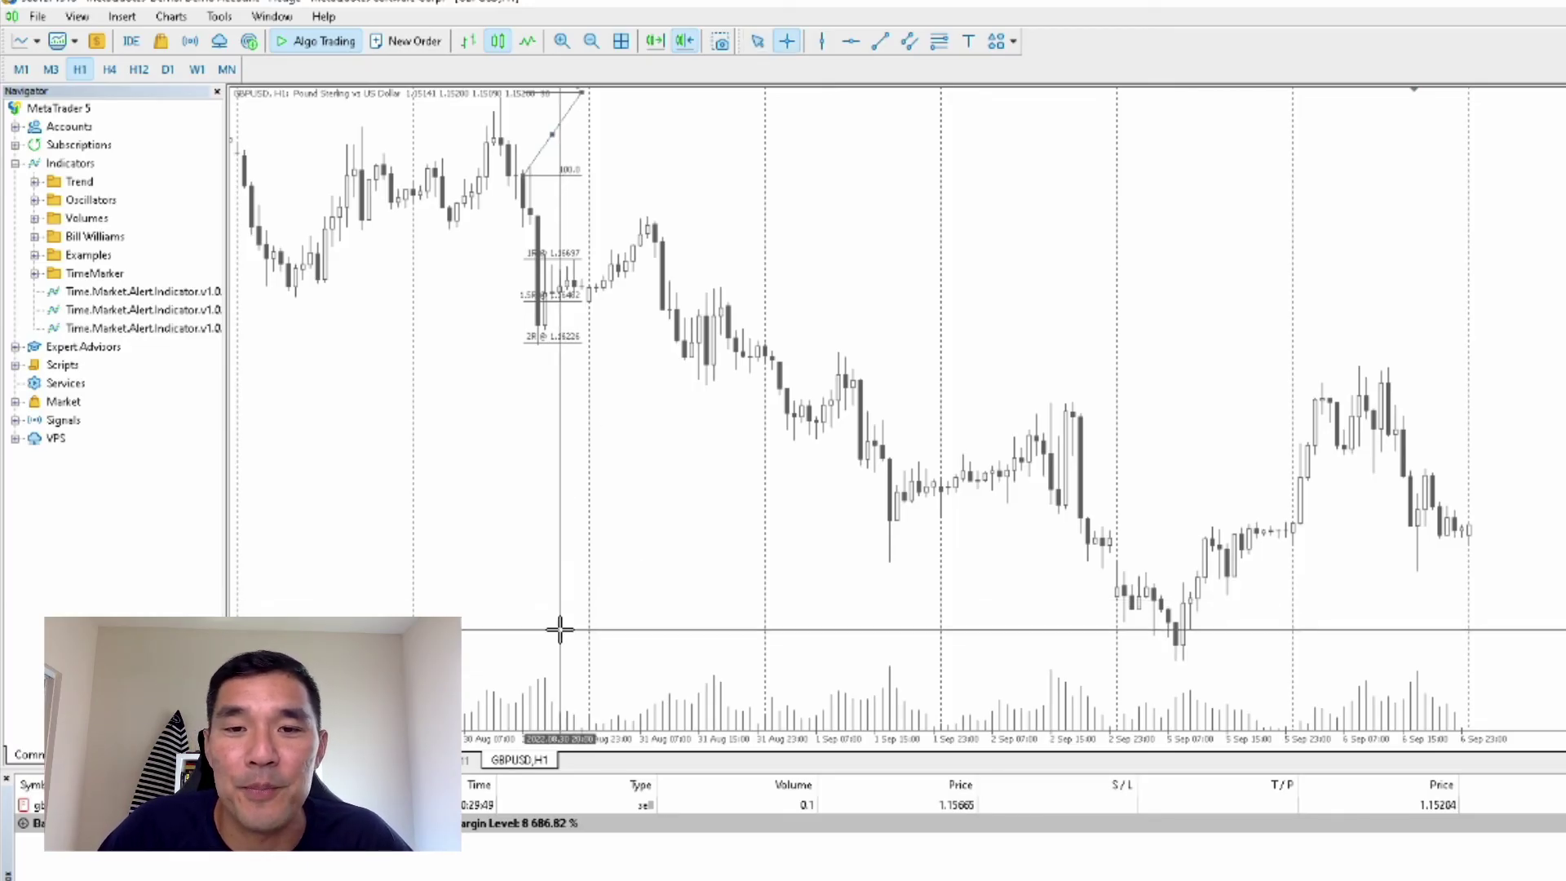